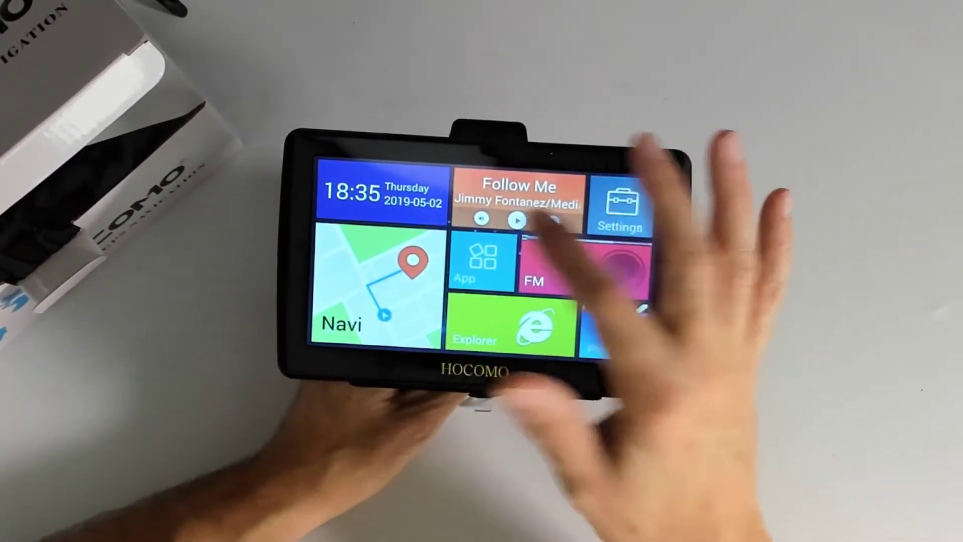
Open Basarsoft Navigation's About page (iGO Primo 9.6.29.390522) and show its Licenses, Credits and Content list
{"action": "left_click", "coordinate": [517, 219]}
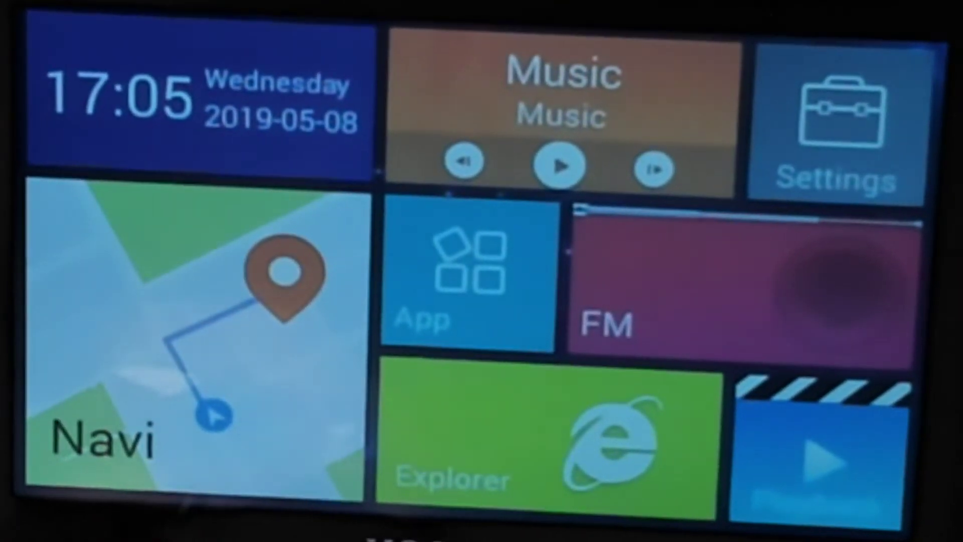
{"action": "left_click", "coordinate": [204, 419]}
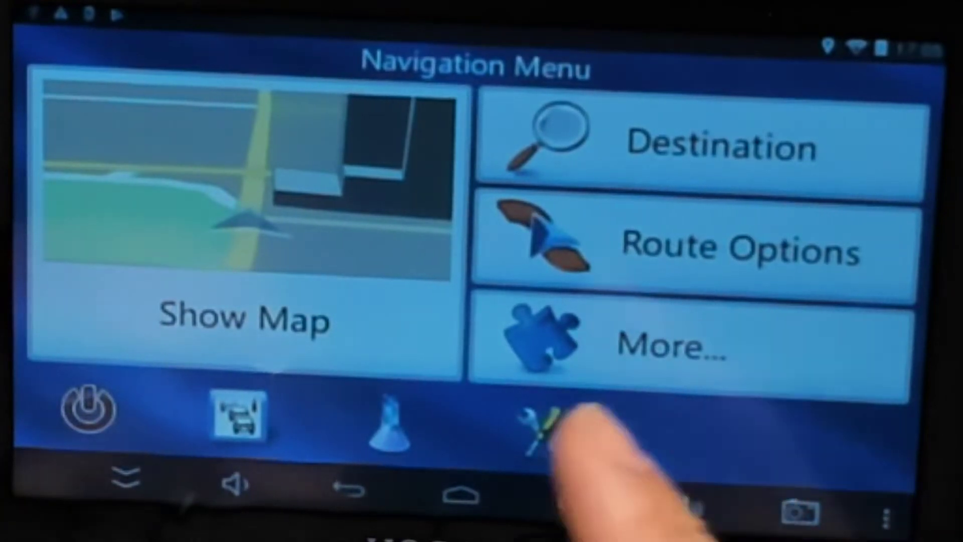
{"action": "left_click", "coordinate": [690, 353]}
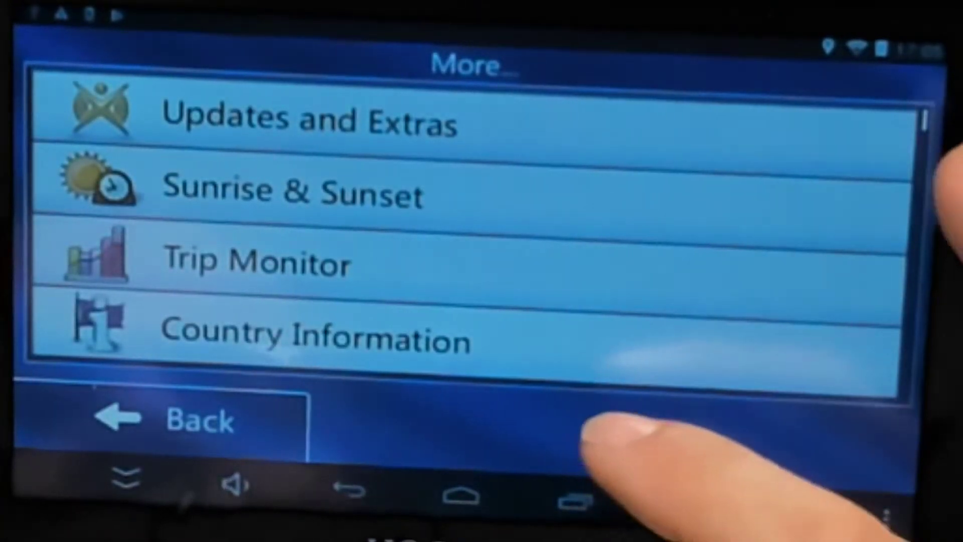
{"action": "left_click_drag", "start_coordinate": [642, 256], "coordinate": [645, 182]}
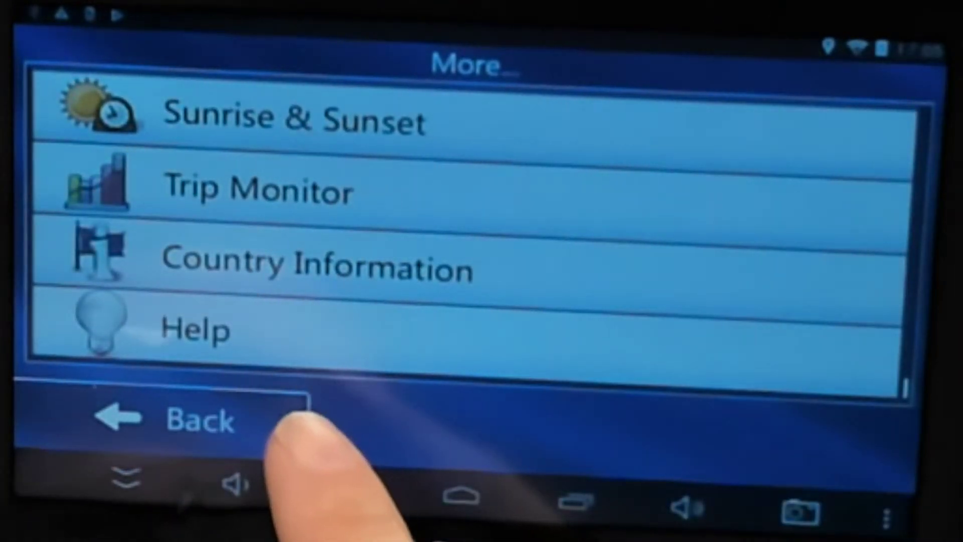
{"action": "left_click", "coordinate": [221, 328]}
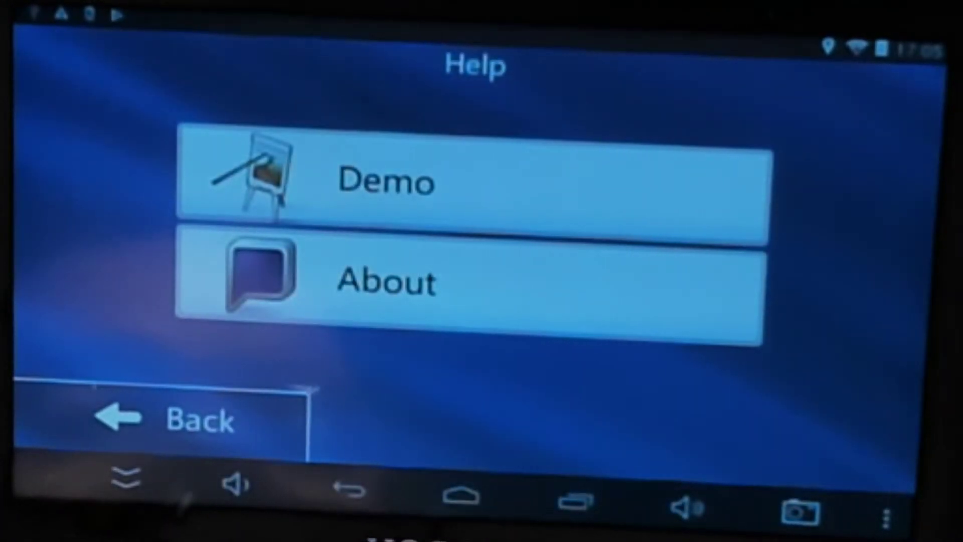
{"action": "left_click", "coordinate": [494, 284]}
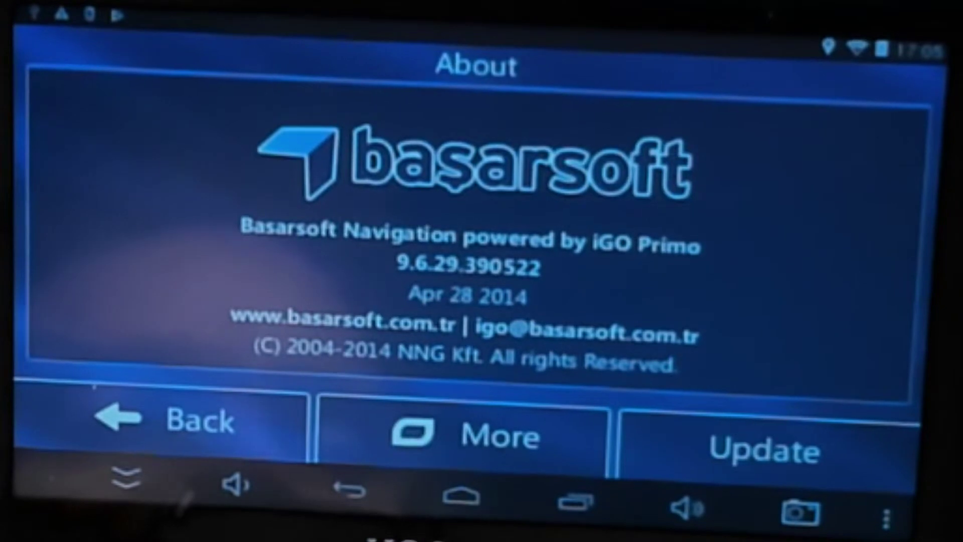
{"action": "left_click", "coordinate": [501, 434]}
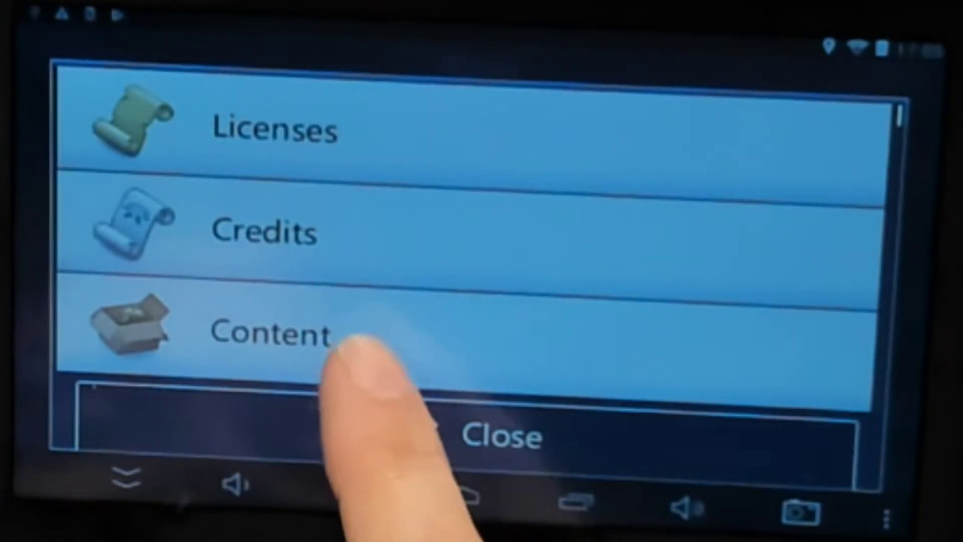
Browse the 2017.Q3 HERE US state maps under Content, then back out to the version information
{"action": "left_click", "coordinate": [351, 346]}
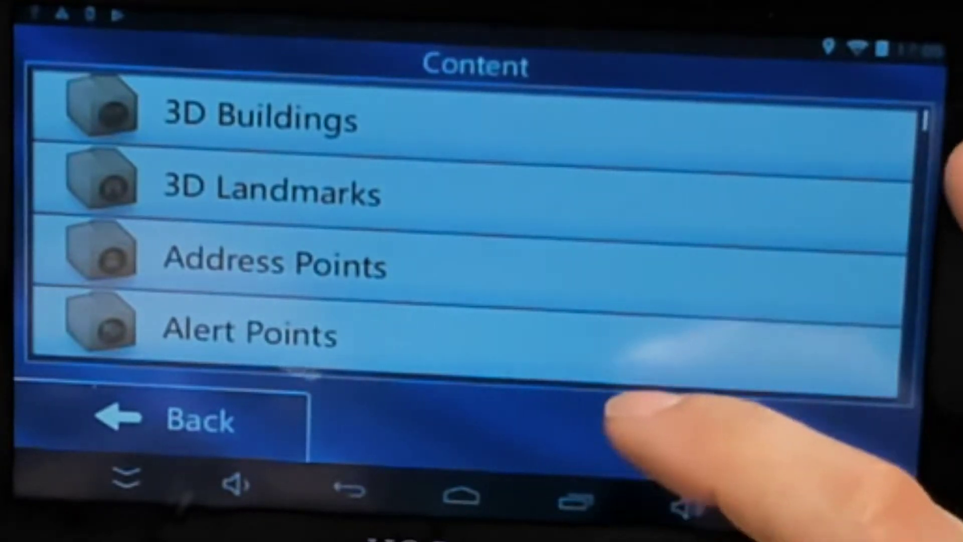
{"action": "left_click_drag", "start_coordinate": [617, 406], "coordinate": [688, 118]}
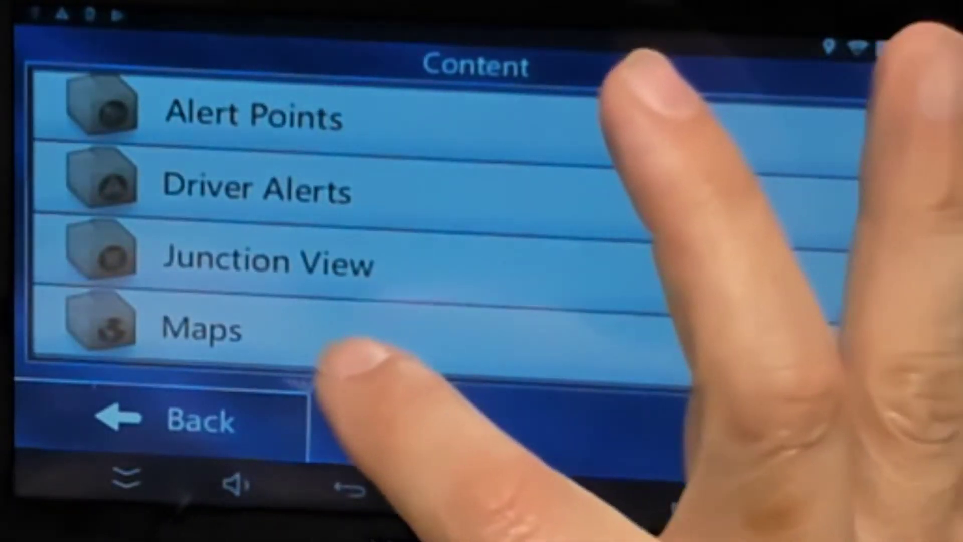
{"action": "left_click", "coordinate": [351, 341]}
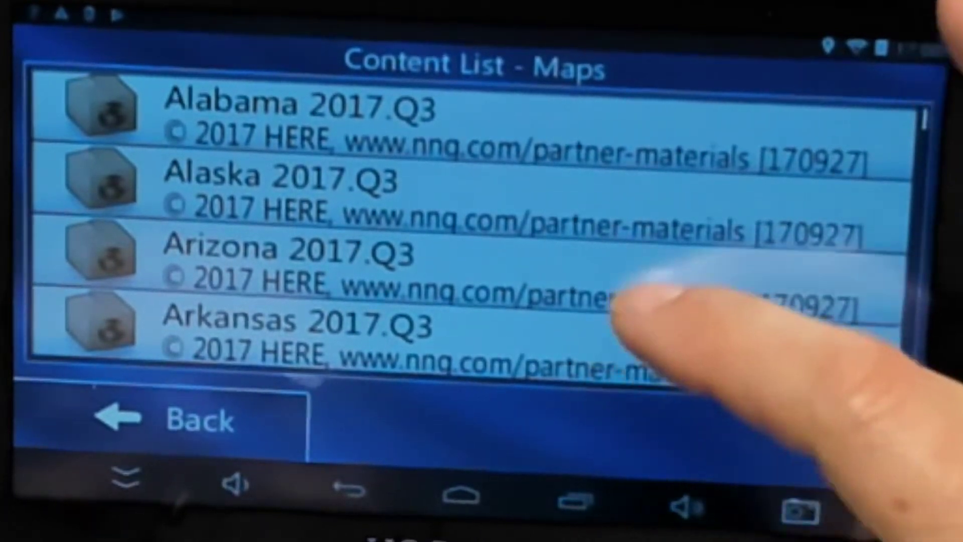
{"action": "scroll", "coordinate": [645, 301], "scroll_direction": "down", "scroll_amount": 10}
{"action": "scroll", "coordinate": [602, 191], "scroll_direction": "down", "scroll_amount": 10}
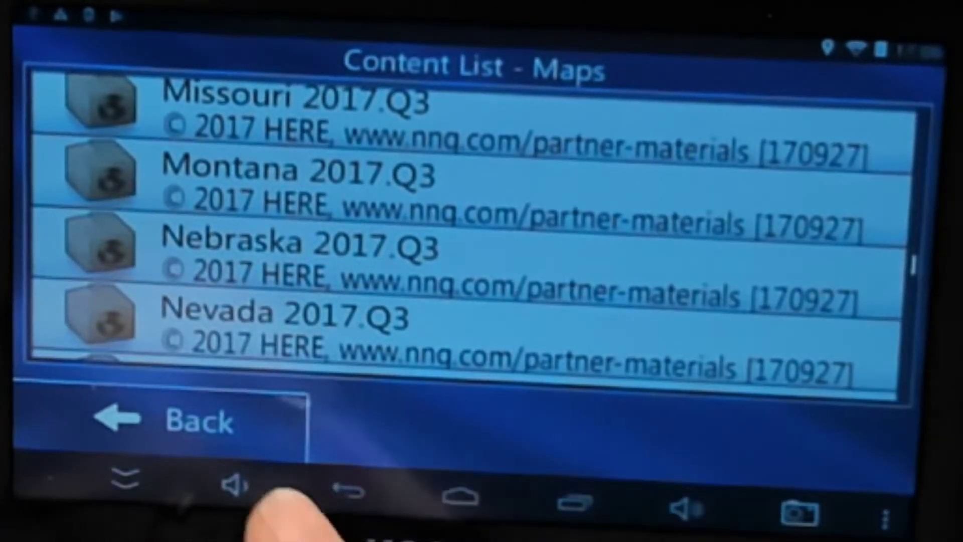
{"action": "left_click", "coordinate": [165, 421]}
{"action": "left_click", "coordinate": [210, 416]}
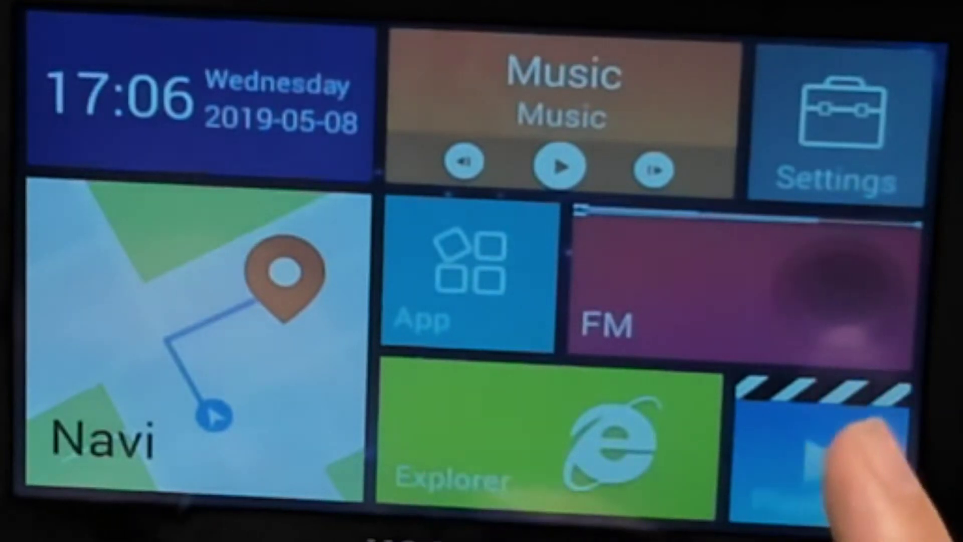
Reveal the navigation bar, swipe to the wallpaper home page with the map widget, and bring up File Explorer
{"action": "left_click_drag", "start_coordinate": [551, 537], "coordinate": [537, 371]}
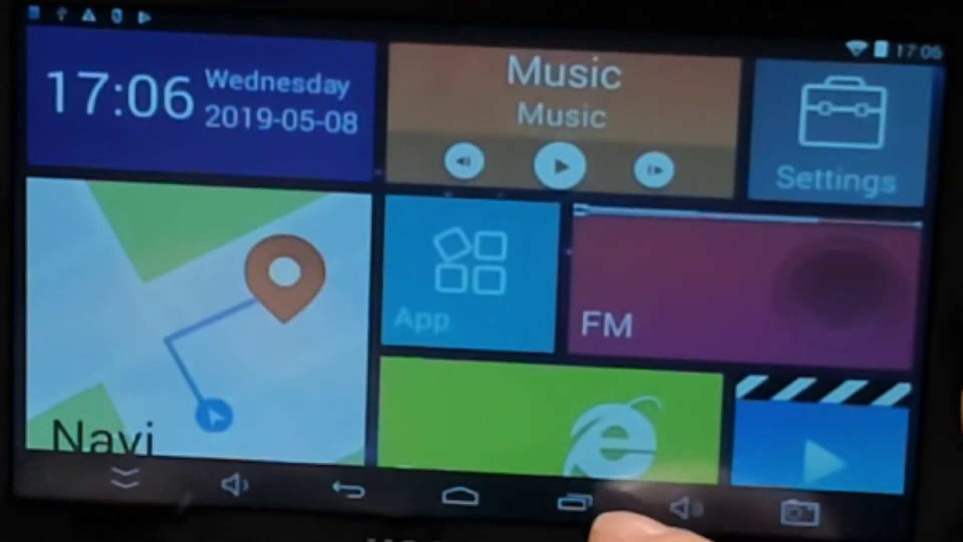
{"action": "left_click_drag", "start_coordinate": [853, 301], "coordinate": [351, 301]}
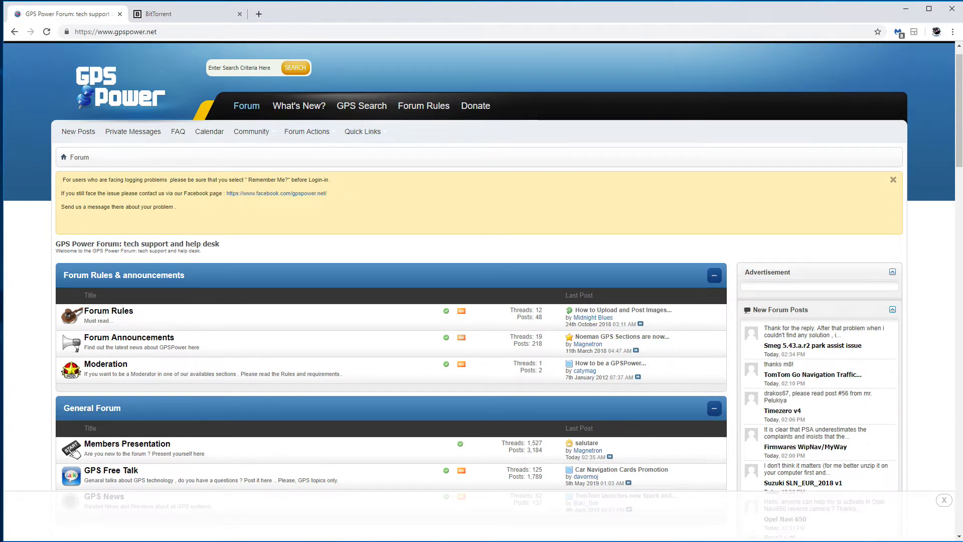
{"action": "key", "text": "super+e"}
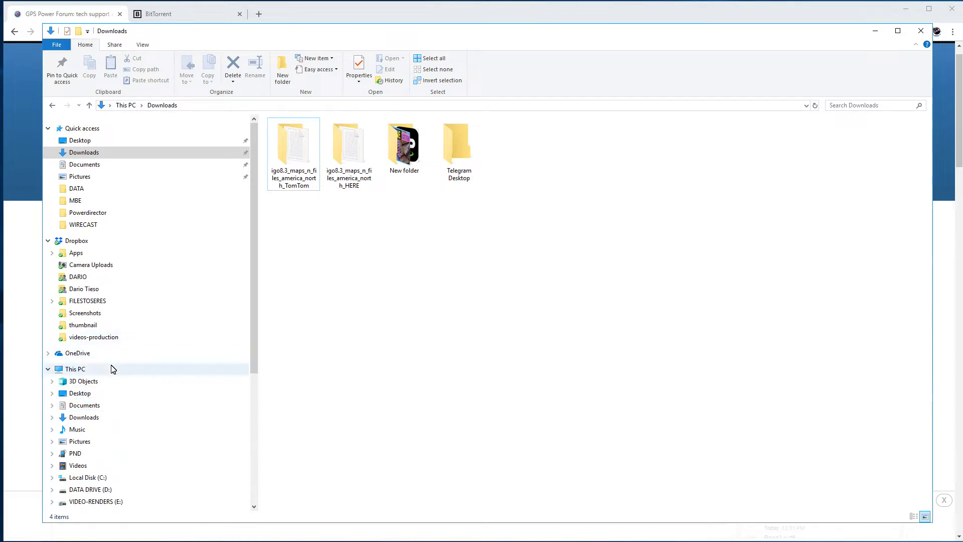
Select This PC and expand the PND device to show its INTERNAL STORAGE
{"action": "left_click", "coordinate": [83, 369]}
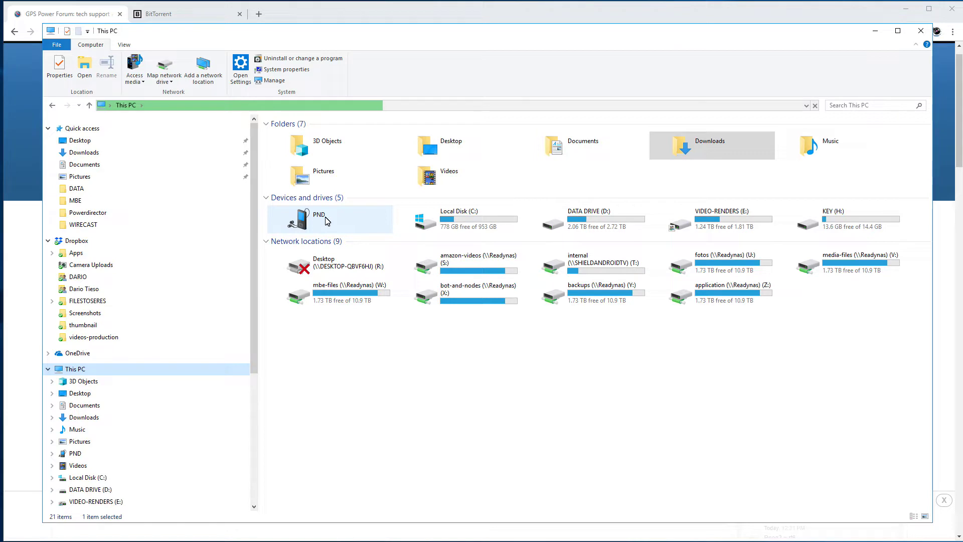
{"action": "left_click", "coordinate": [52, 454]}
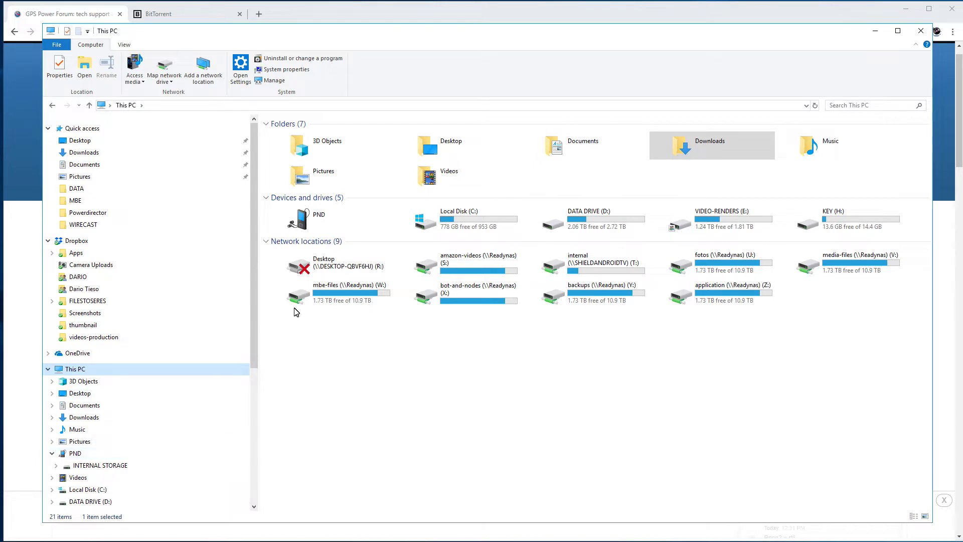
Navigate PND > INTERNAL STORAGE > RES > iGO > CONTENT, then minimize File Explorer
{"action": "double_click", "coordinate": [315, 213]}
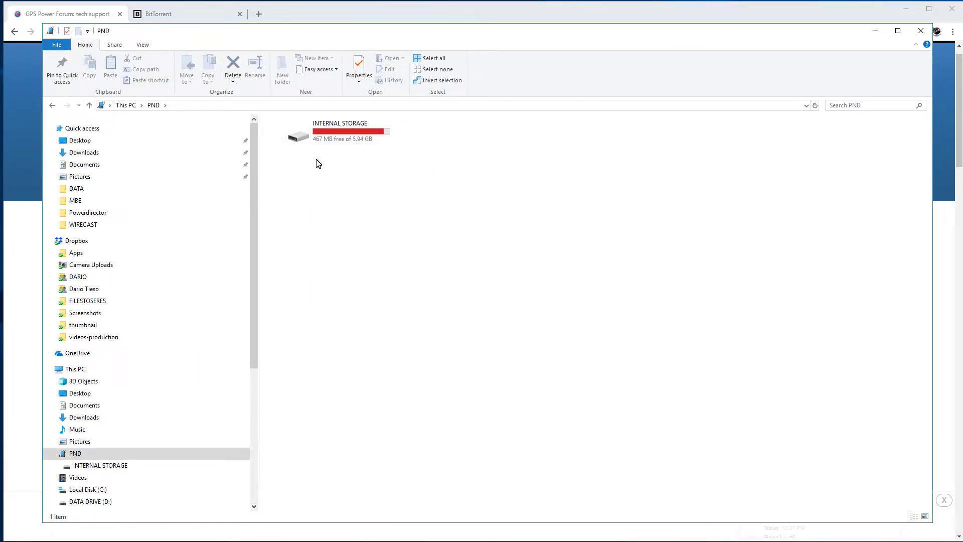
{"action": "double_click", "coordinate": [339, 139]}
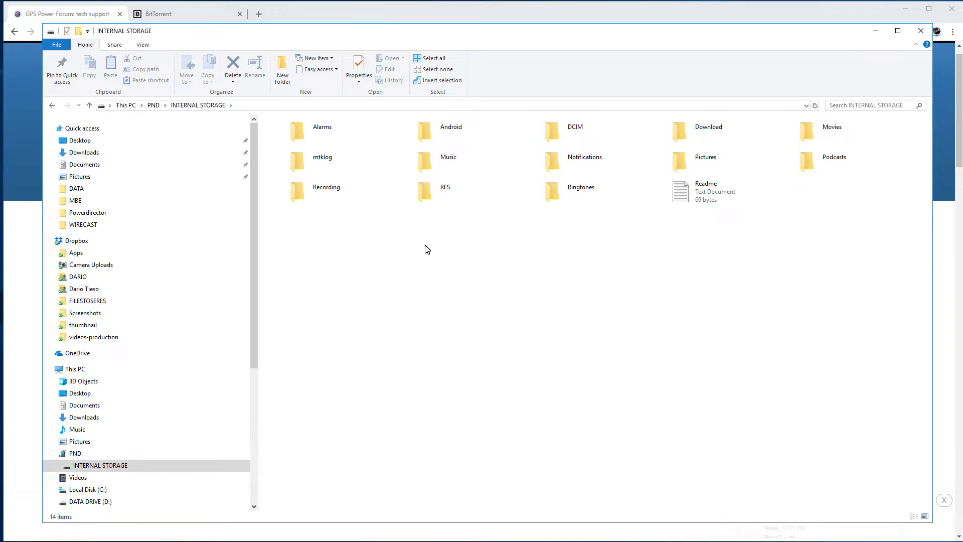
{"action": "double_click", "coordinate": [451, 199]}
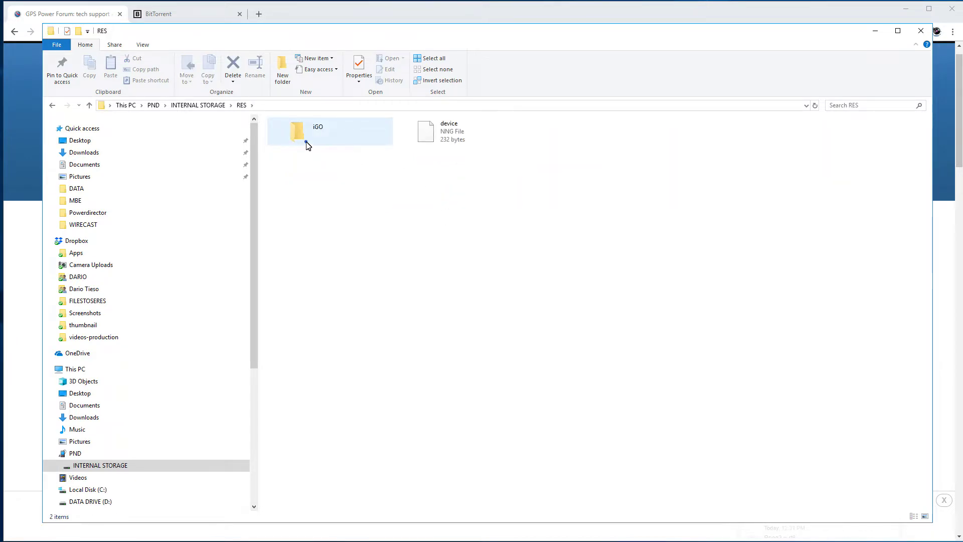
{"action": "double_click", "coordinate": [308, 144]}
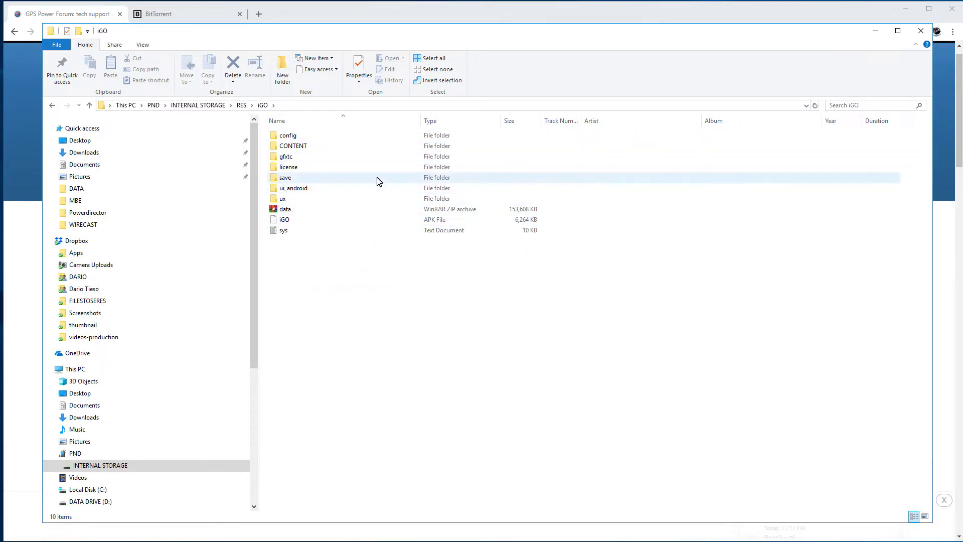
{"action": "double_click", "coordinate": [294, 147]}
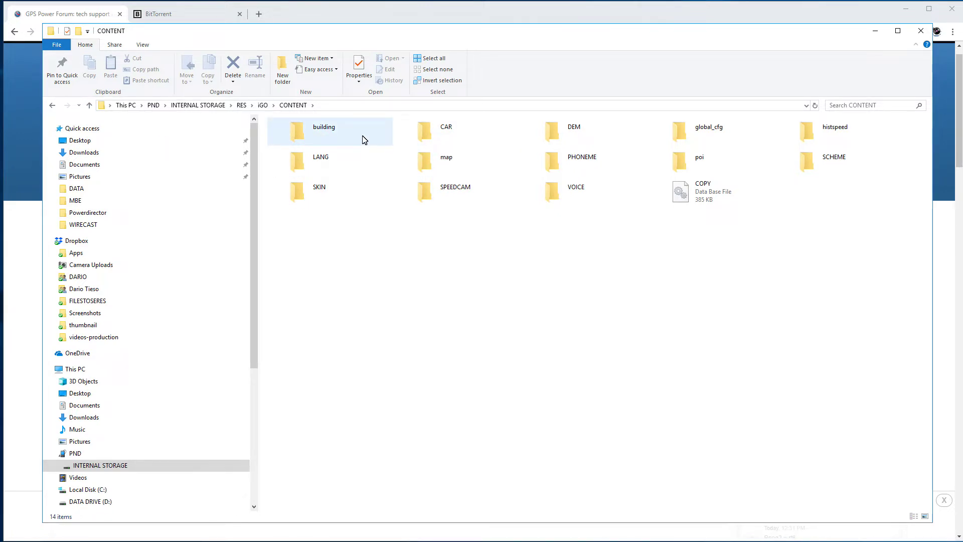
{"action": "left_click", "coordinate": [874, 31]}
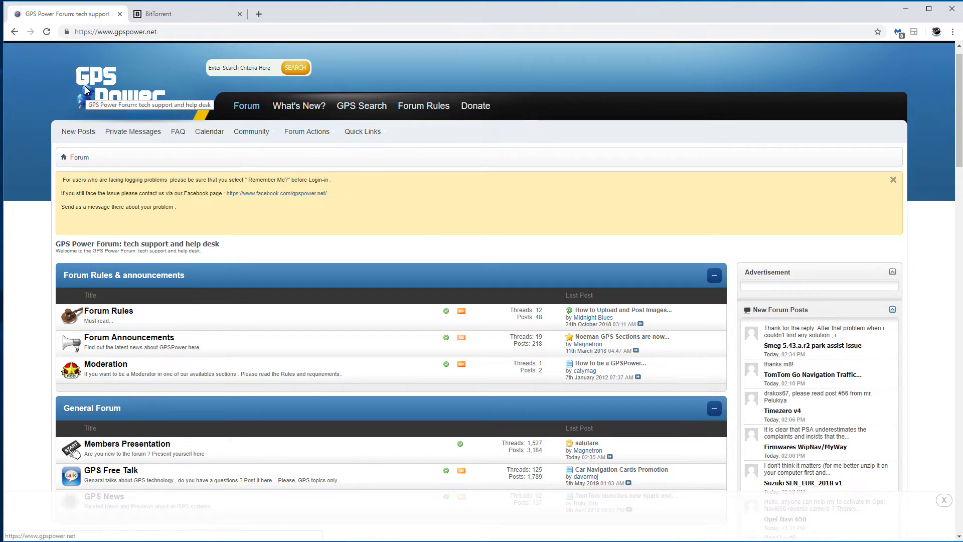
Go from iGO GPS System to iGO Maps and open the 'World Wide maps & content files / Torrent' thread
{"action": "left_click", "coordinate": [123, 32]}
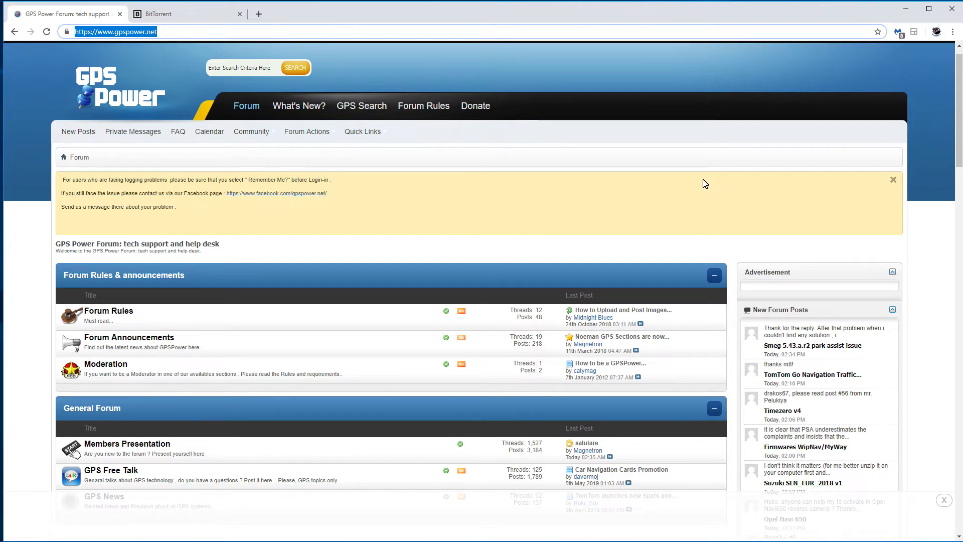
{"action": "scroll", "coordinate": [440, 213], "scroll_direction": "down", "scroll_amount": 8}
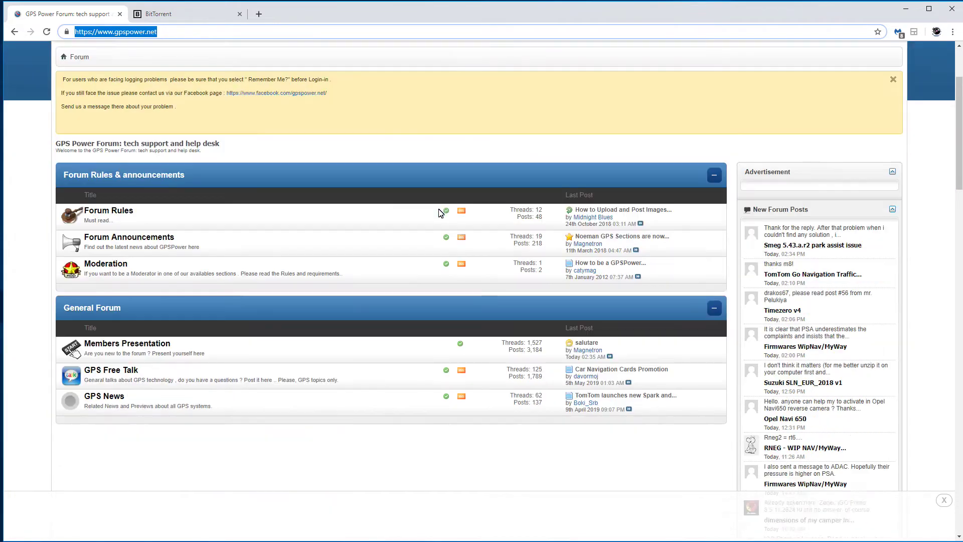
{"action": "scroll", "coordinate": [440, 213], "scroll_direction": "down", "scroll_amount": 2}
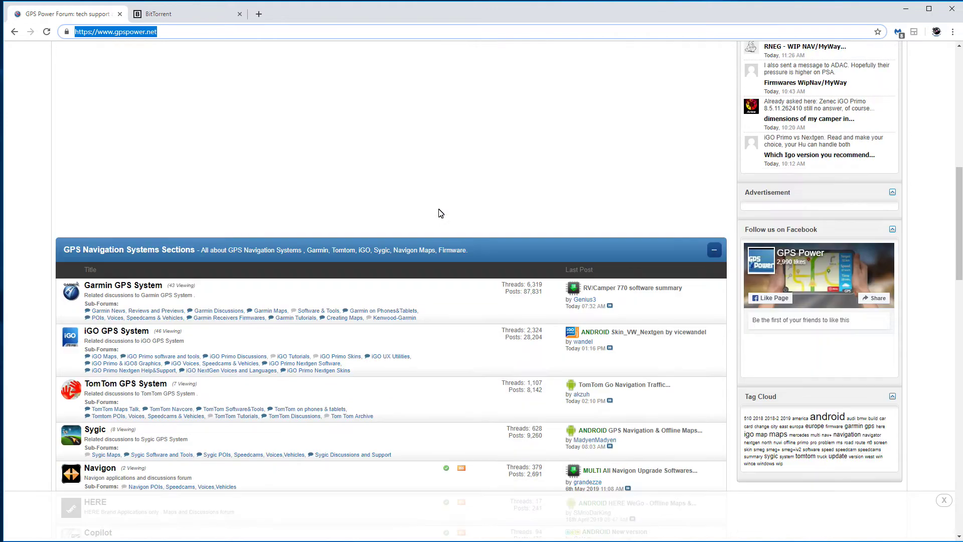
{"action": "scroll", "coordinate": [440, 213], "scroll_direction": "down", "scroll_amount": 3}
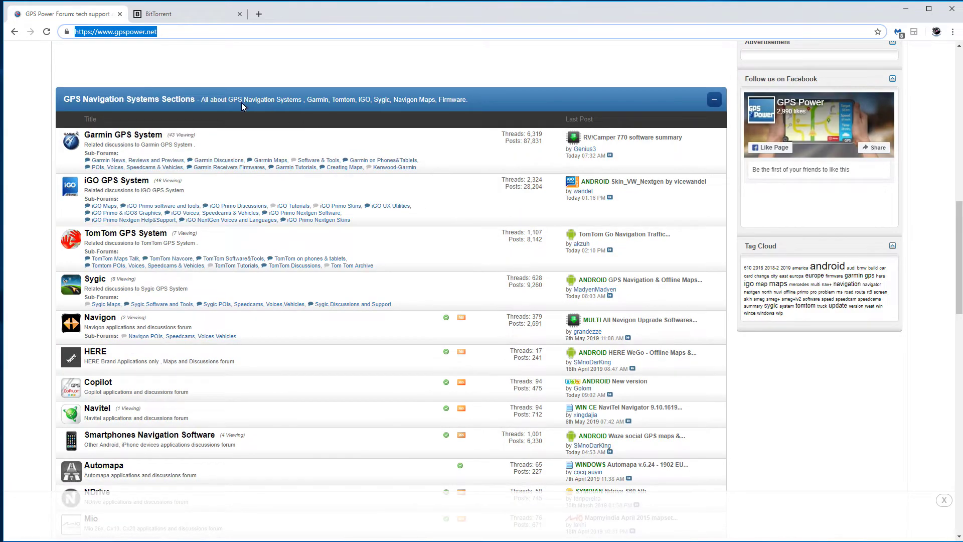
{"action": "left_click", "coordinate": [119, 187]}
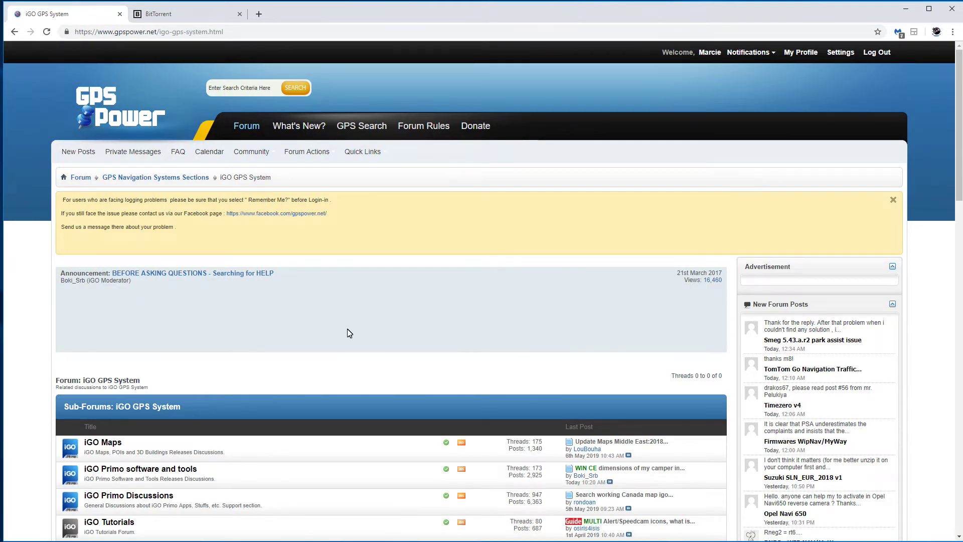
{"action": "scroll", "coordinate": [349, 332], "scroll_direction": "down", "scroll_amount": 3}
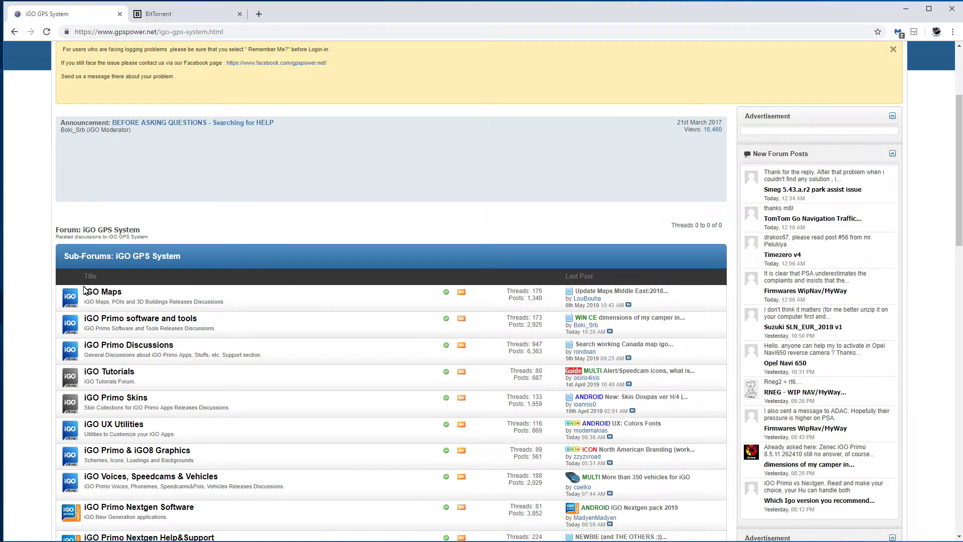
{"action": "left_click", "coordinate": [110, 295]}
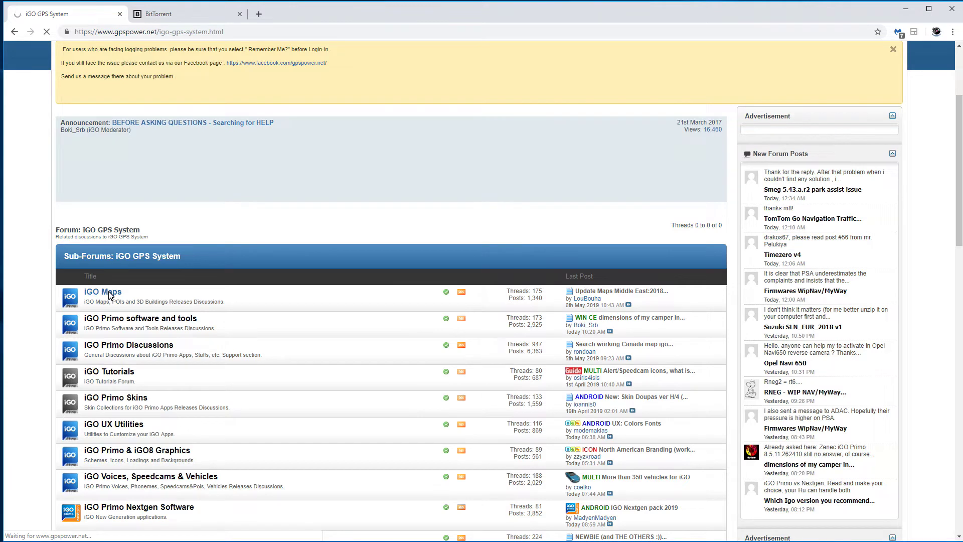
{"action": "scroll", "coordinate": [260, 322], "scroll_direction": "down", "scroll_amount": 3}
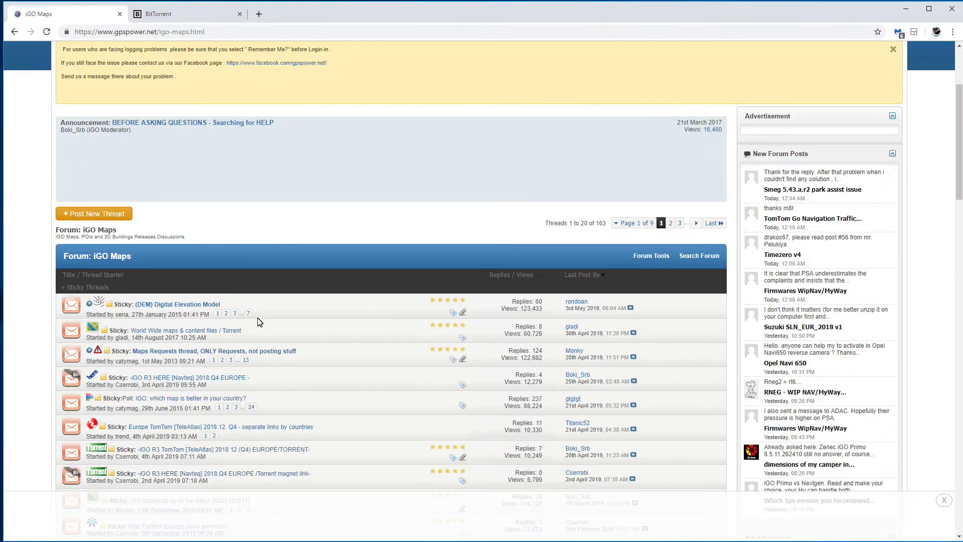
{"action": "scroll", "coordinate": [261, 316], "scroll_direction": "down", "scroll_amount": 1}
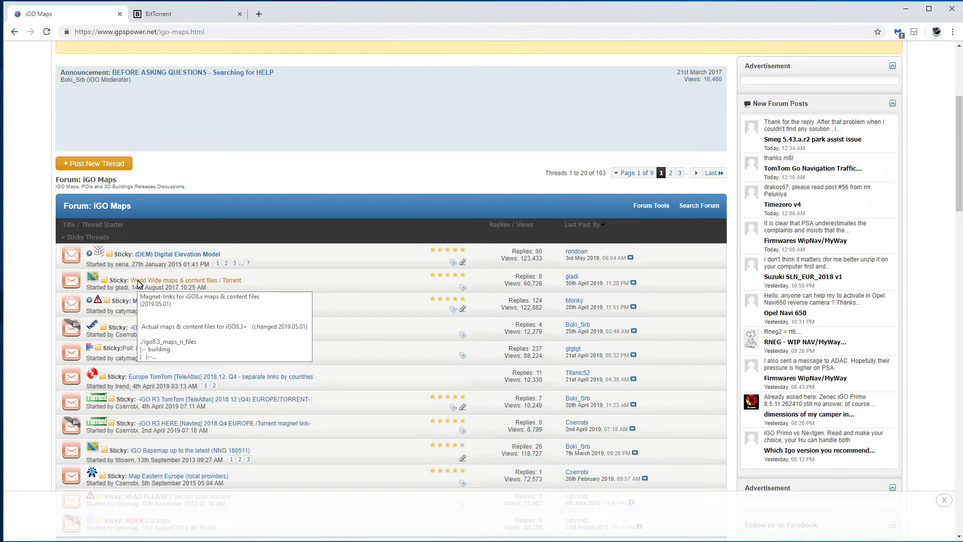
{"action": "left_click", "coordinate": [193, 285]}
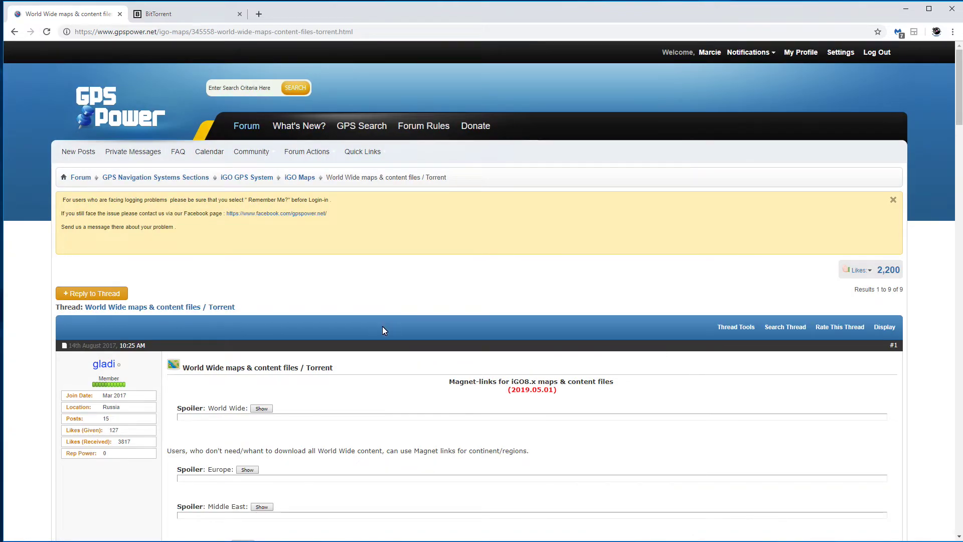
Scroll to the North America spoiler and expand its HERE, TomTom and Other providers magnet links
{"action": "scroll", "coordinate": [383, 326], "scroll_direction": "down", "scroll_amount": 3}
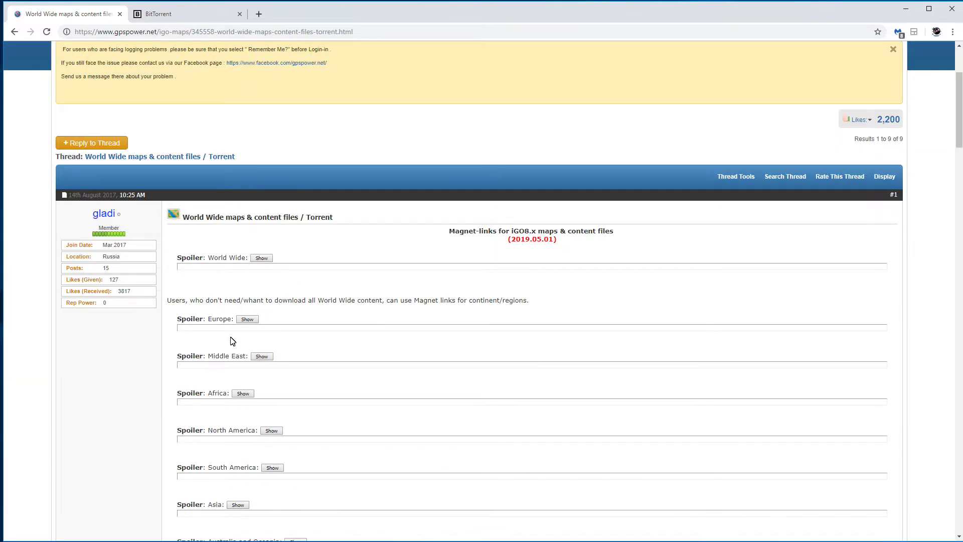
{"action": "scroll", "coordinate": [308, 396], "scroll_direction": "down", "scroll_amount": 1}
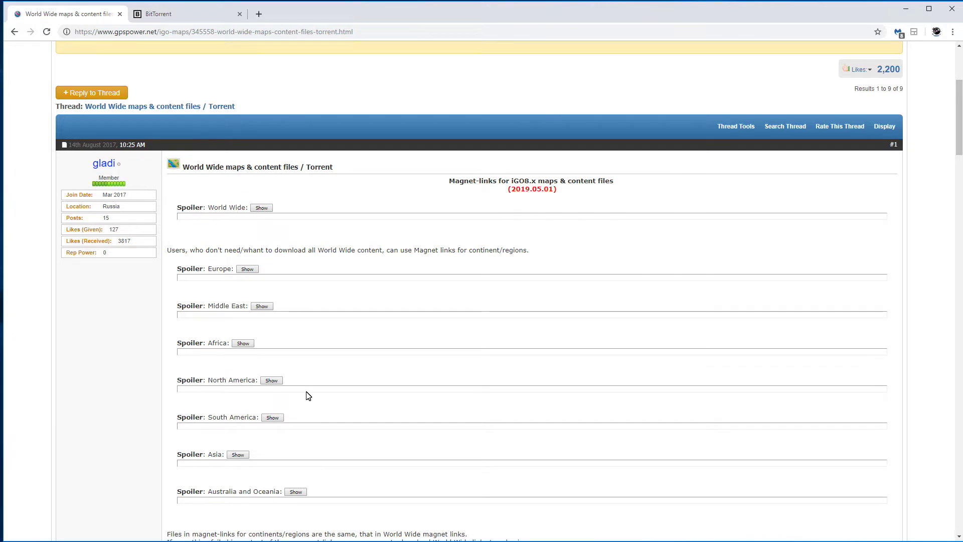
{"action": "scroll", "coordinate": [309, 396], "scroll_direction": "down", "scroll_amount": 1}
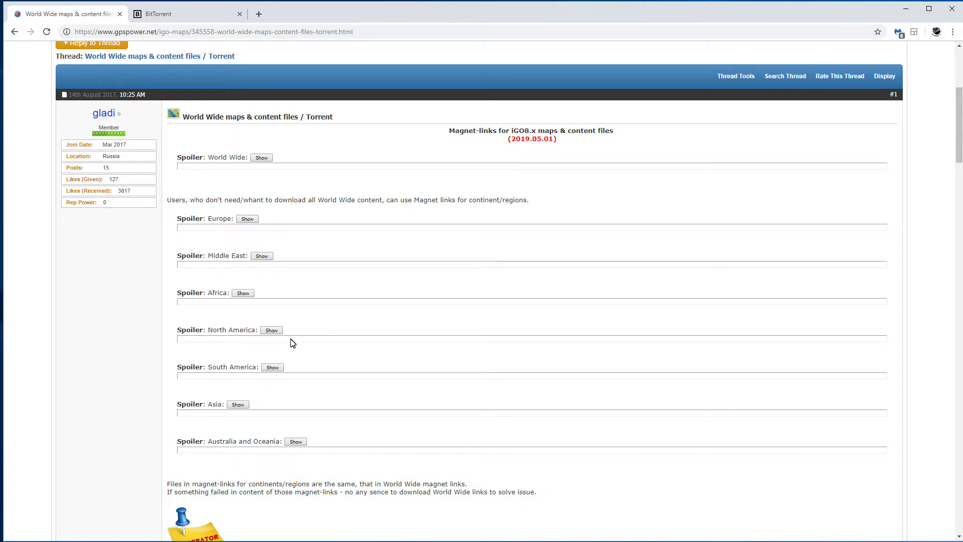
{"action": "left_click", "coordinate": [272, 331]}
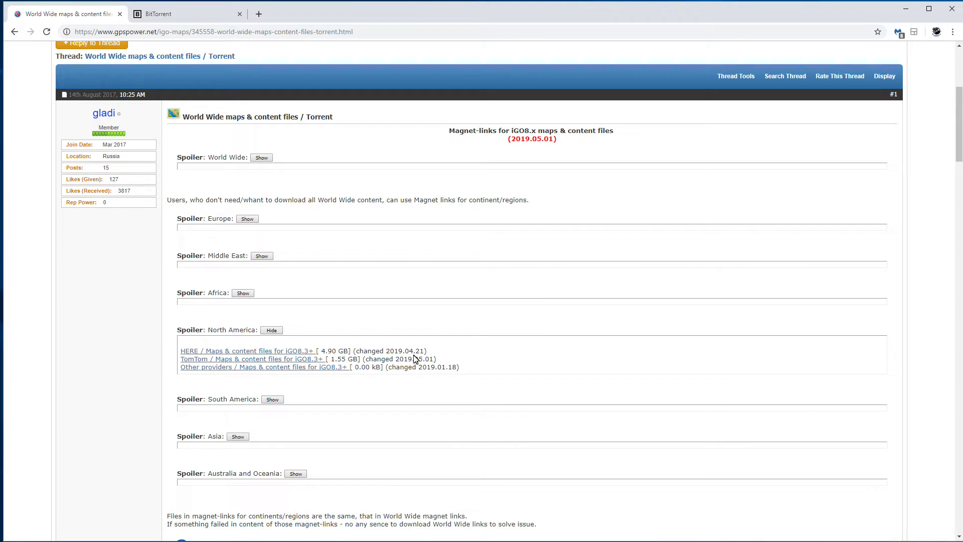
{"action": "left_click", "coordinate": [331, 357]}
Highlight the HERE 4.90 GB and TomTom 1.55 GB sizes, then switch to the BitTorrent tab
{"action": "left_click_drag", "start_coordinate": [336, 351], "coordinate": [394, 352]}
{"action": "left_click_drag", "start_coordinate": [331, 359], "coordinate": [434, 360]}
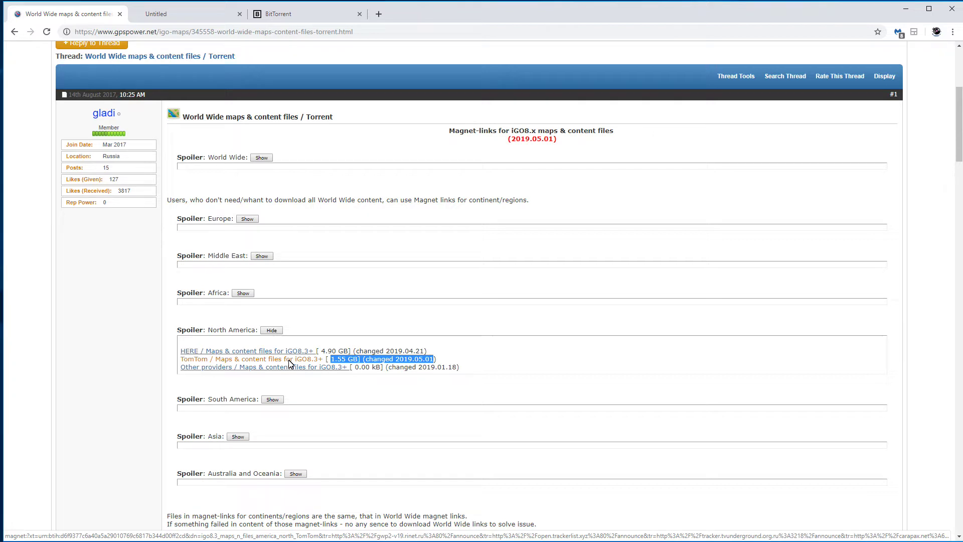
{"action": "left_click", "coordinate": [291, 18]}
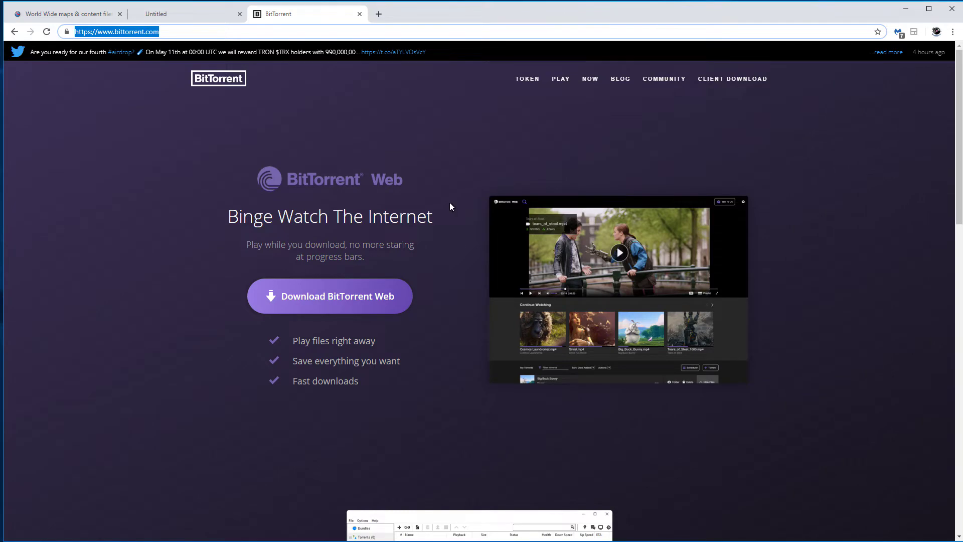
Return from the BitTorrent site to the GPSPower forum thread tab
{"action": "left_click", "coordinate": [50, 14]}
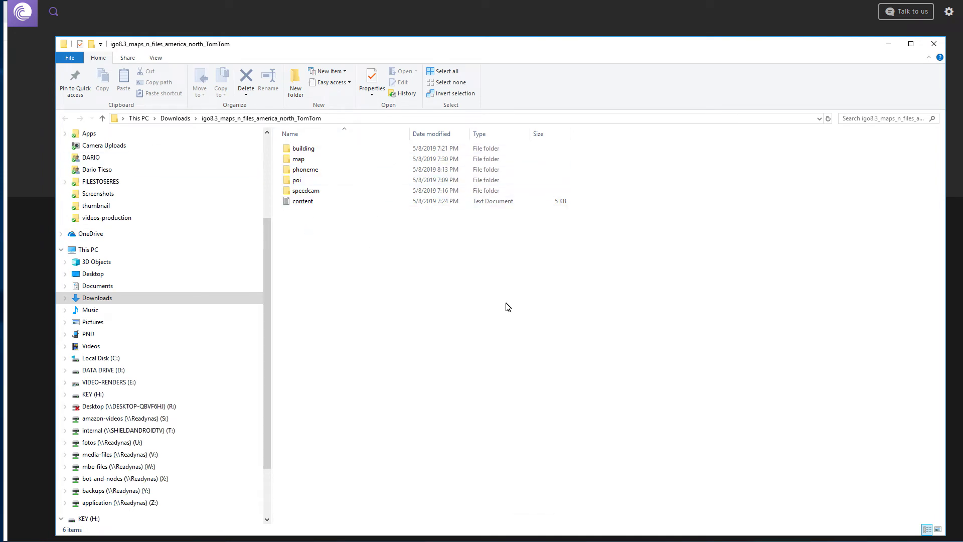
Go up to Downloads, look inside the North America HERE map folder, and return
{"action": "left_click", "coordinate": [181, 120]}
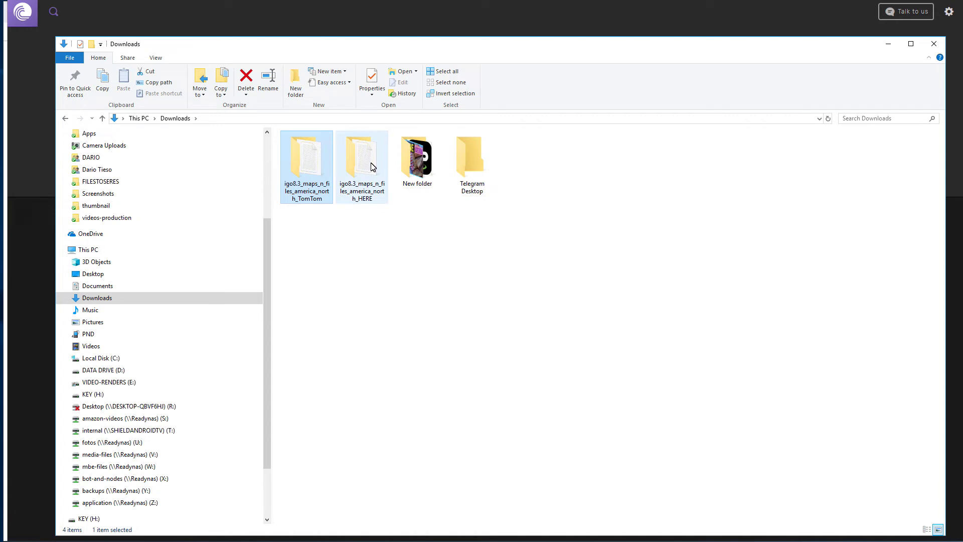
{"action": "mouse_move", "coordinate": [360, 205]}
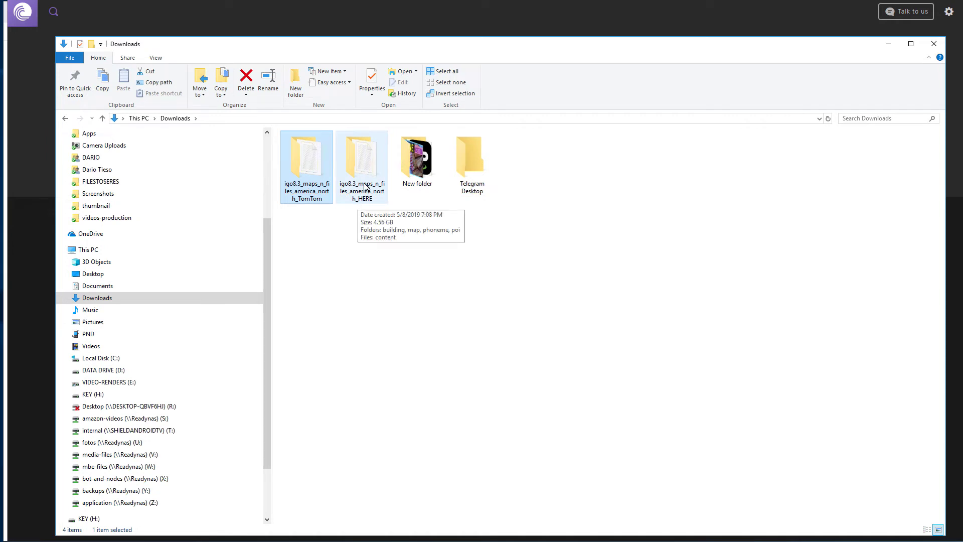
{"action": "double_click", "coordinate": [360, 203]}
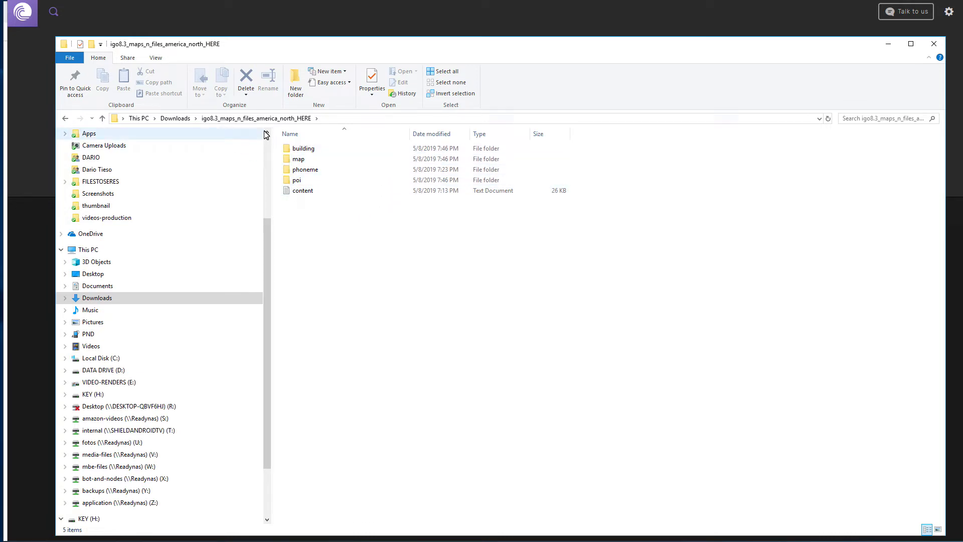
{"action": "left_click", "coordinate": [103, 118]}
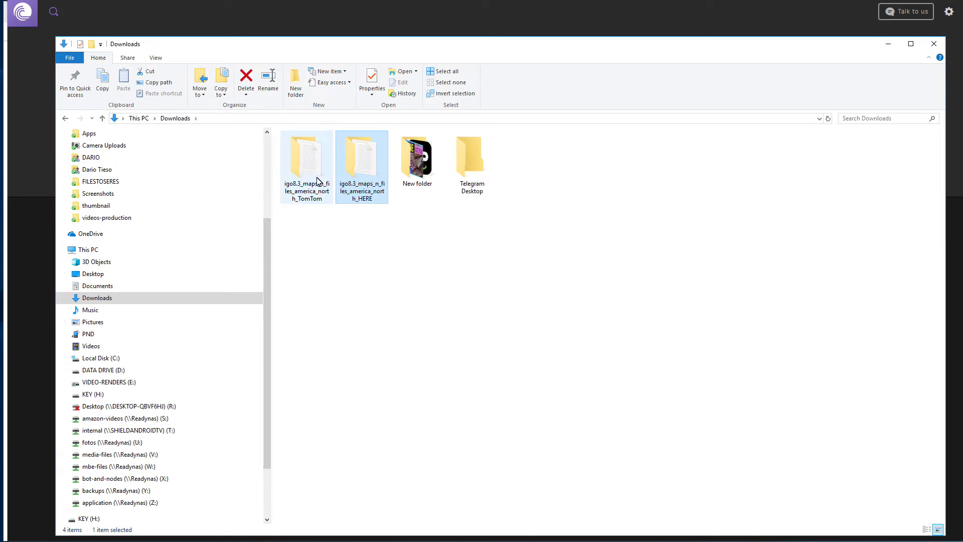
Check the HERE folder's Properties, showing 4.56 GB, then cancel the dialog
{"action": "left_click", "coordinate": [315, 180]}
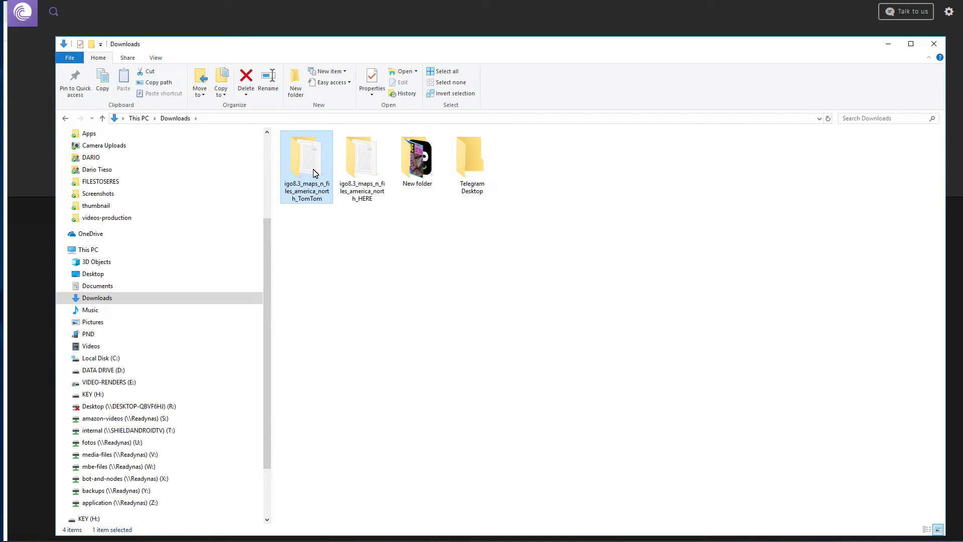
{"action": "mouse_move", "coordinate": [315, 173]}
{"action": "left_click", "coordinate": [376, 169]}
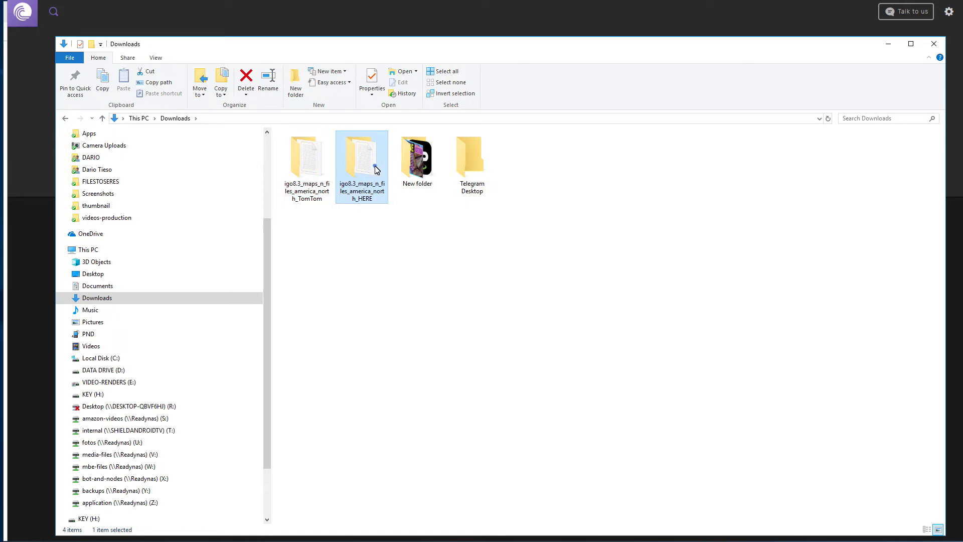
{"action": "right_click", "coordinate": [377, 169]}
{"action": "left_click", "coordinate": [443, 436]}
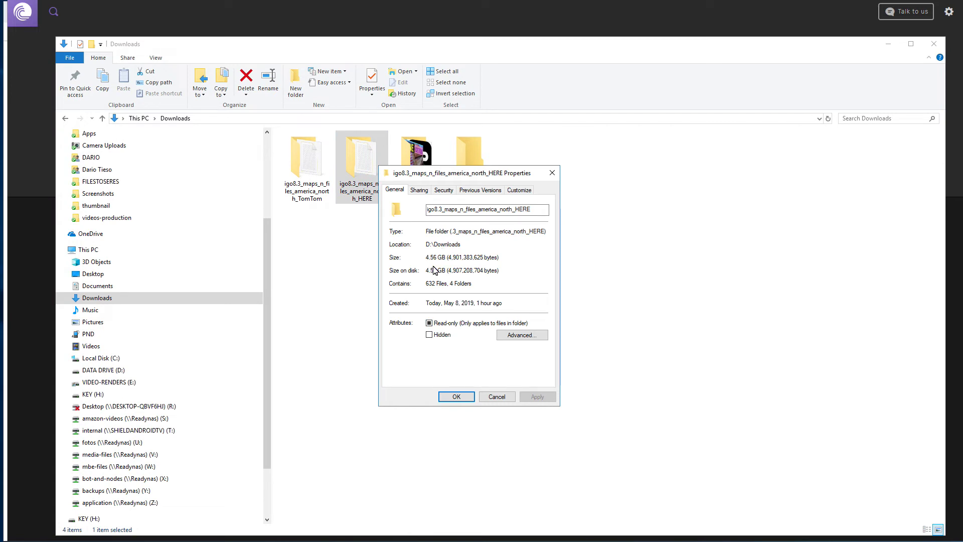
{"action": "left_click", "coordinate": [498, 396]}
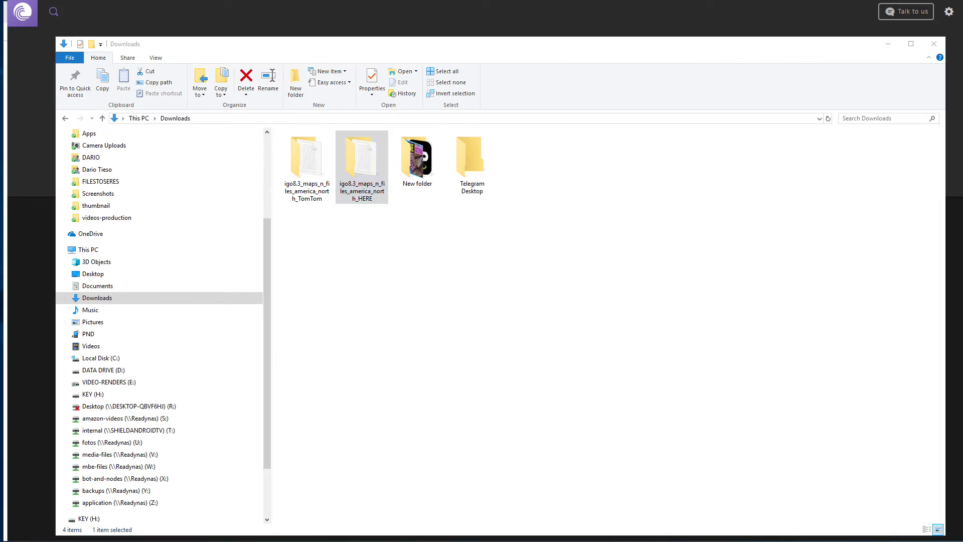
Open the PND's INTERNAL STORAGE and narrow that window onto the left half, beside the second Explorer window
{"action": "right_click", "coordinate": [92, 336]}
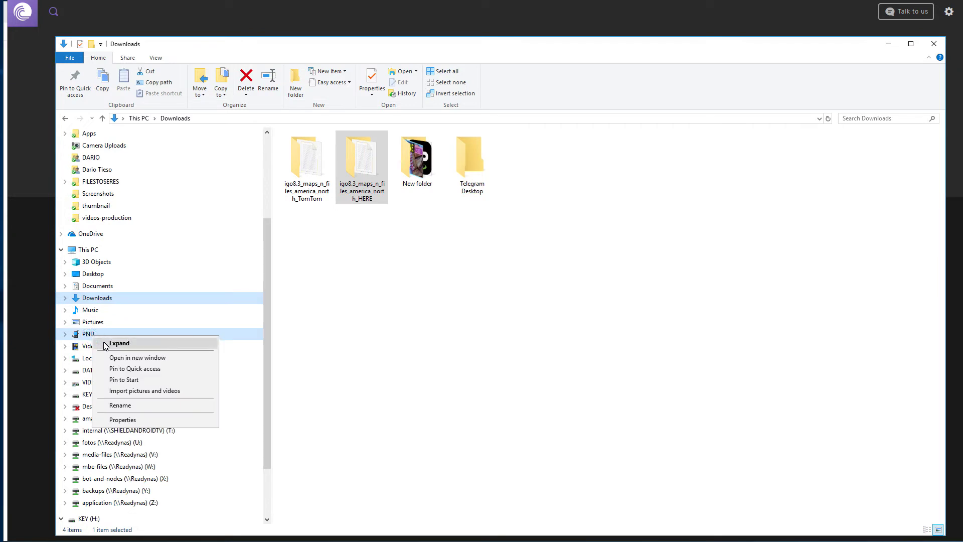
{"action": "left_click", "coordinate": [65, 335]}
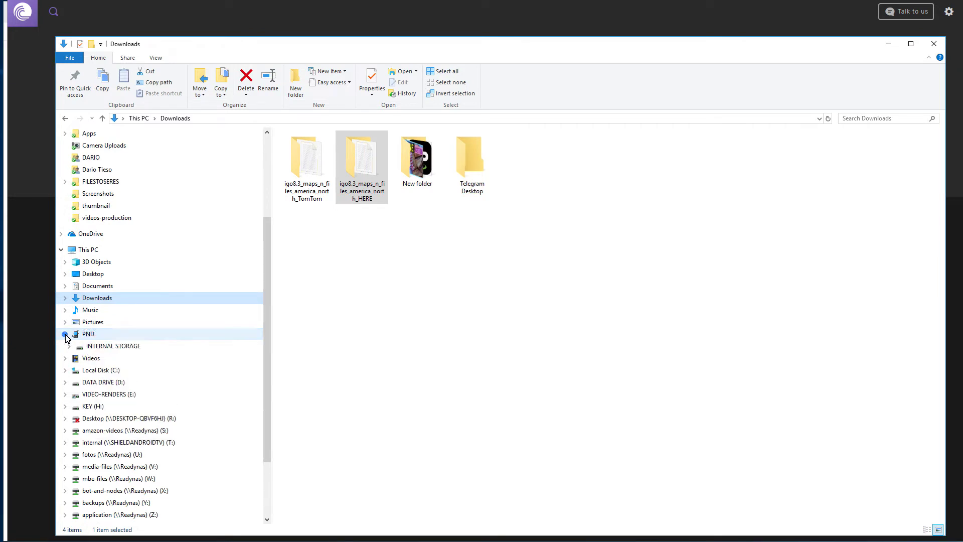
{"action": "left_click", "coordinate": [108, 346]}
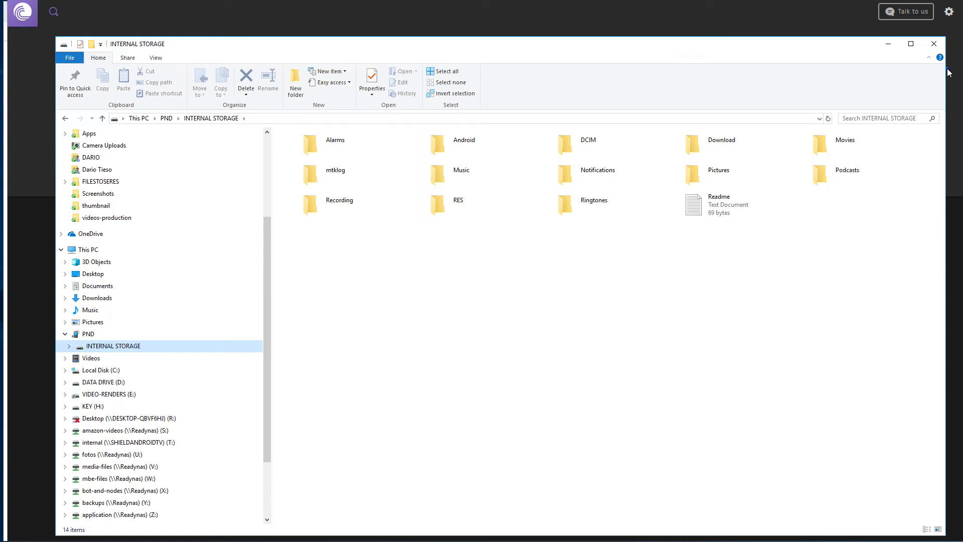
{"action": "left_click_drag", "start_coordinate": [947, 72], "coordinate": [585, 113]}
{"action": "left_click_drag", "start_coordinate": [379, 50], "coordinate": [334, 42]}
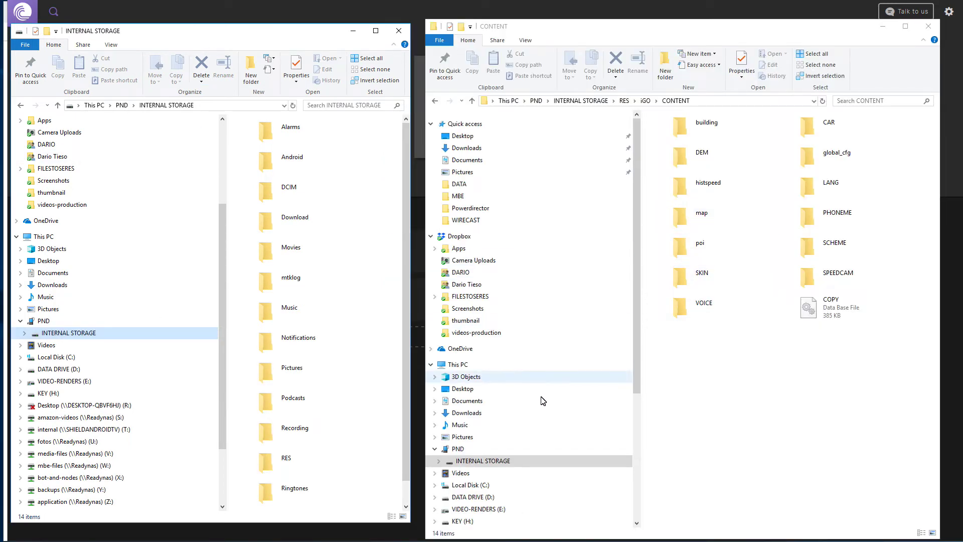
Show Downloads in the right window and the device's RES\iGO\CONTENT folder in the left
{"action": "left_click", "coordinate": [461, 414]}
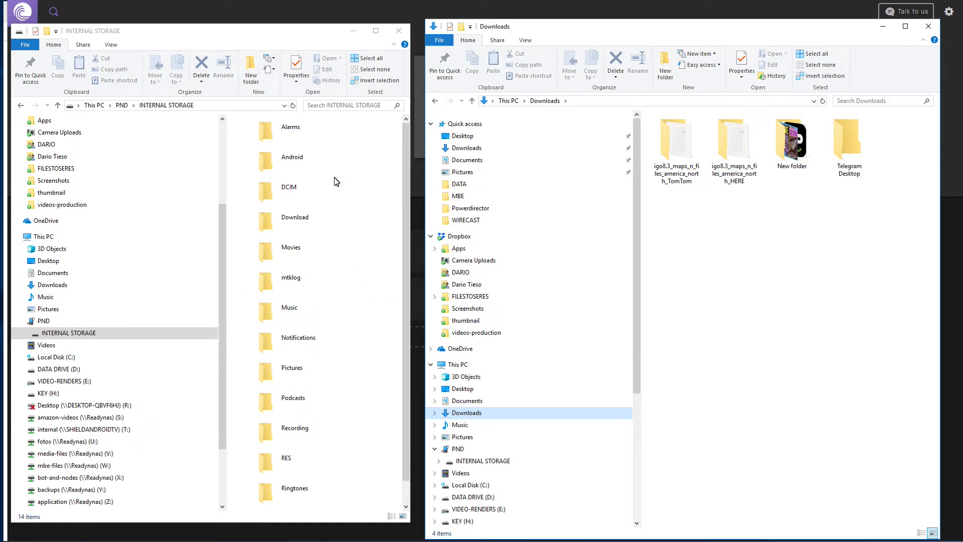
{"action": "left_click", "coordinate": [86, 335]}
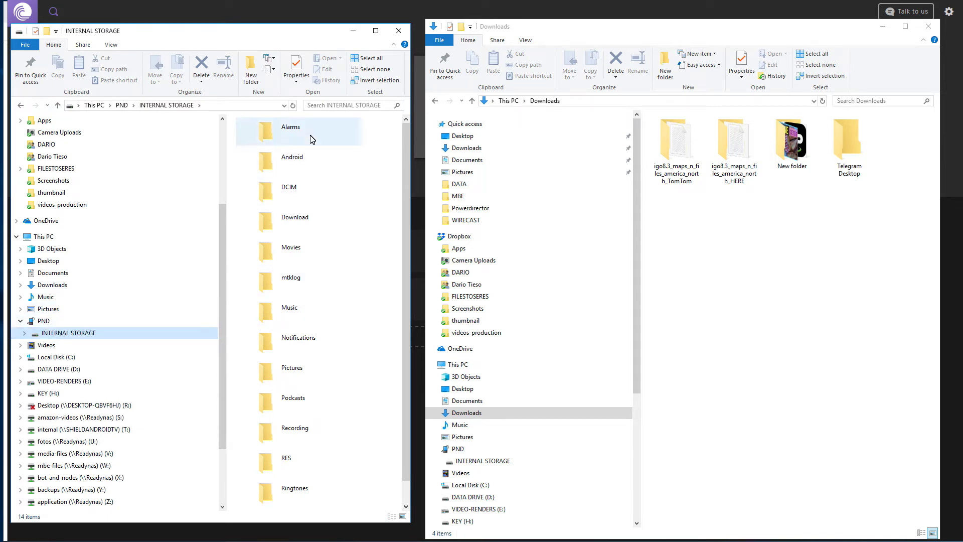
{"action": "left_click", "coordinate": [269, 446]}
{"action": "double_click", "coordinate": [266, 458]}
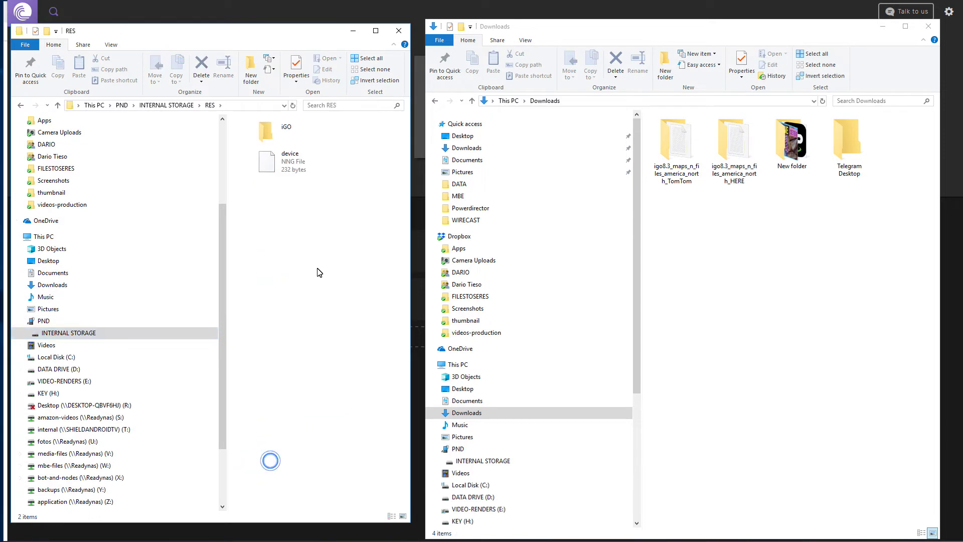
{"action": "double_click", "coordinate": [288, 133]}
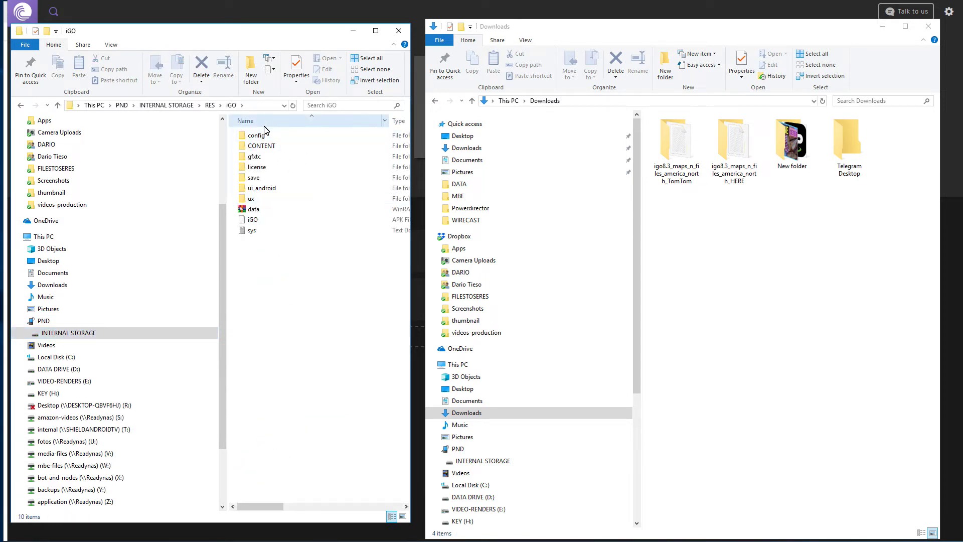
{"action": "left_click", "coordinate": [267, 146]}
{"action": "double_click", "coordinate": [267, 147]}
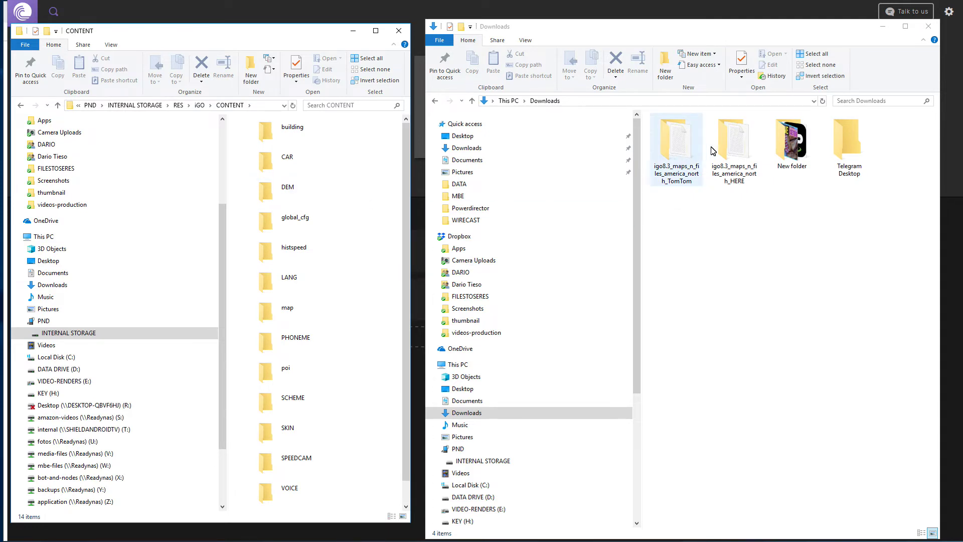
Check the HERE folder's properties, widen the CONTENT window, and open the North America HERE folder
{"action": "right_click", "coordinate": [734, 144]}
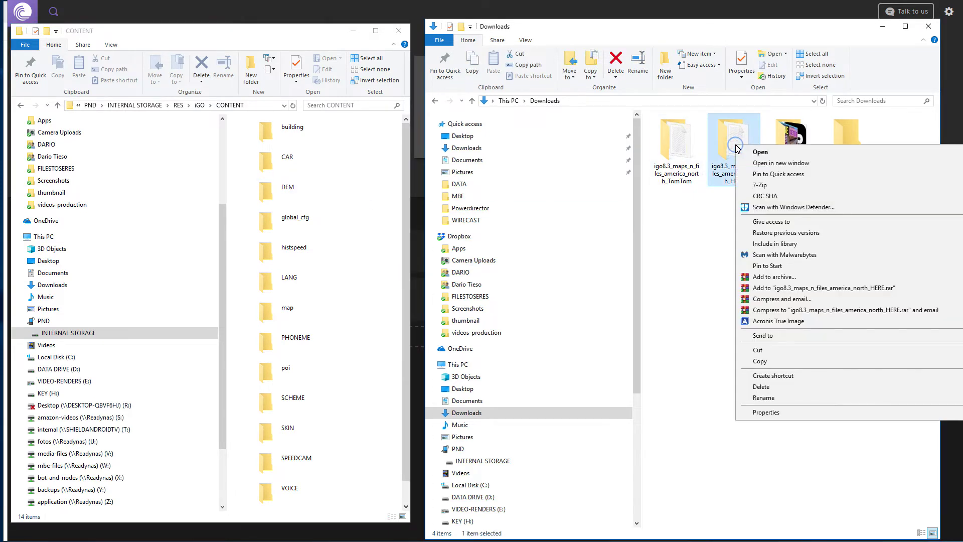
{"action": "left_click", "coordinate": [766, 412]}
{"action": "left_click", "coordinate": [855, 375]}
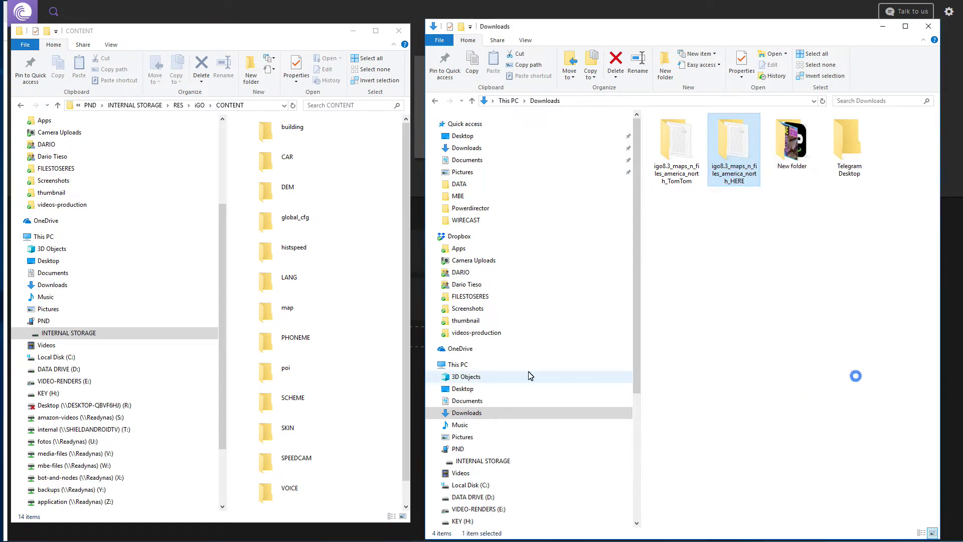
{"action": "left_click_drag", "start_coordinate": [414, 390], "coordinate": [434, 393]}
{"action": "double_click", "coordinate": [750, 157]}
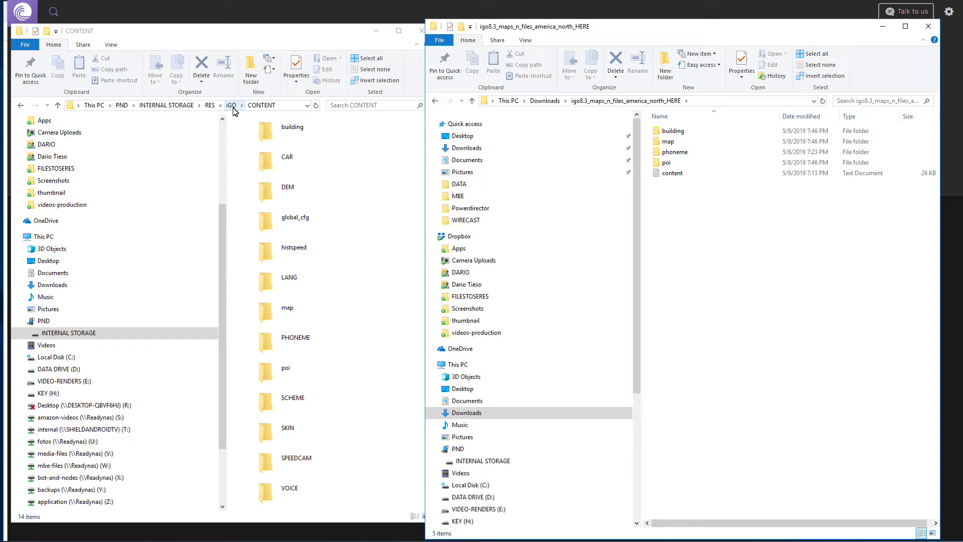
Copy all five HERE map items into the device's CONTENT folder, merging every existing folder
{"action": "left_click", "coordinate": [233, 107]}
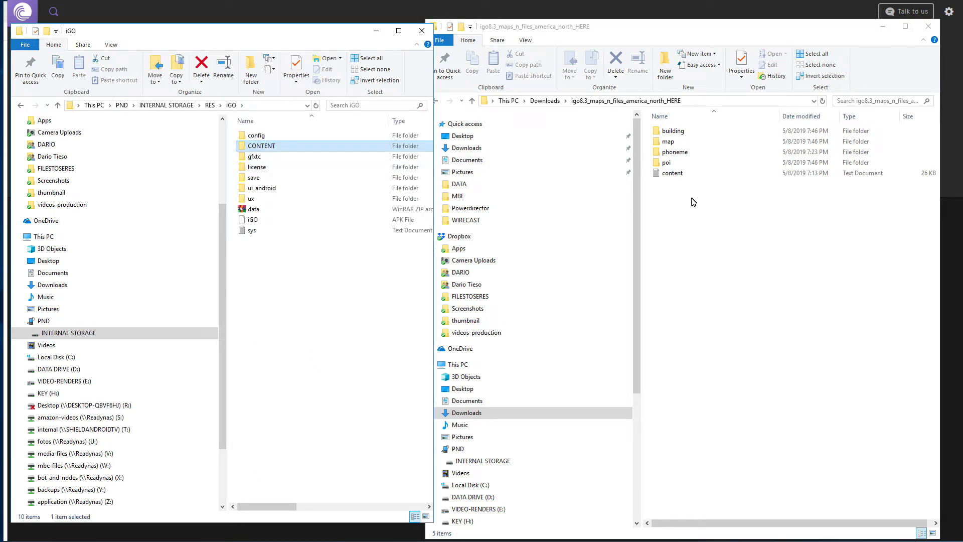
{"action": "left_click_drag", "start_coordinate": [693, 203], "coordinate": [681, 152]}
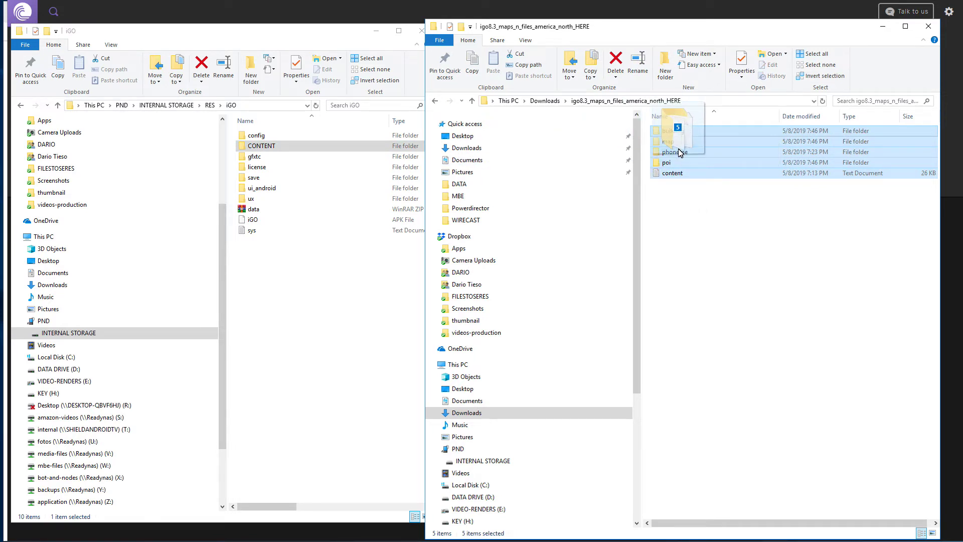
{"action": "left_click_drag", "start_coordinate": [681, 152], "coordinate": [265, 146]}
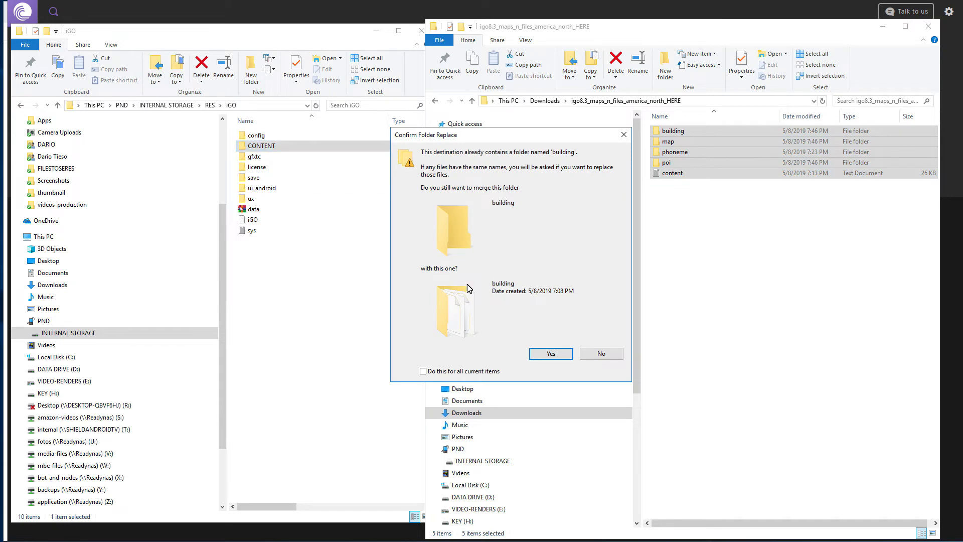
{"action": "left_click", "coordinate": [424, 371]}
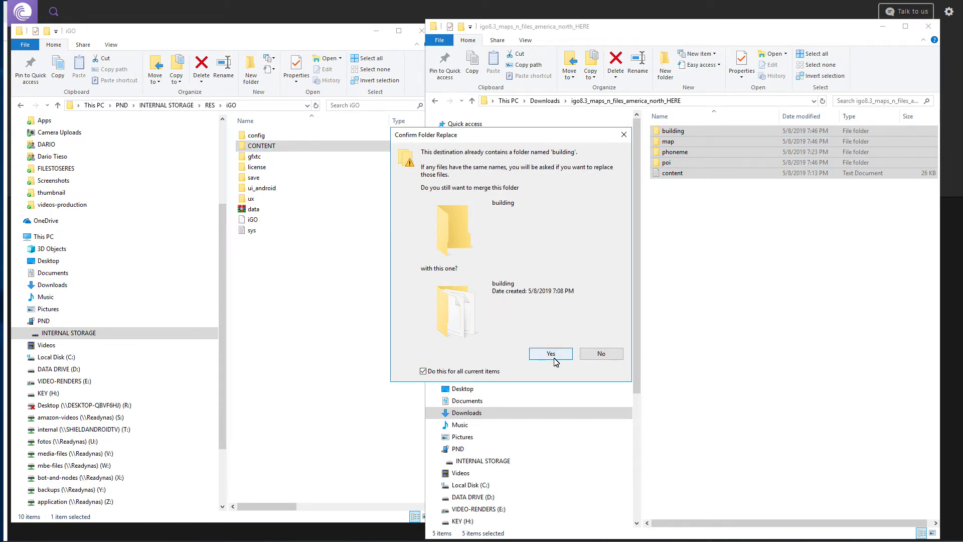
{"action": "left_click", "coordinate": [554, 356]}
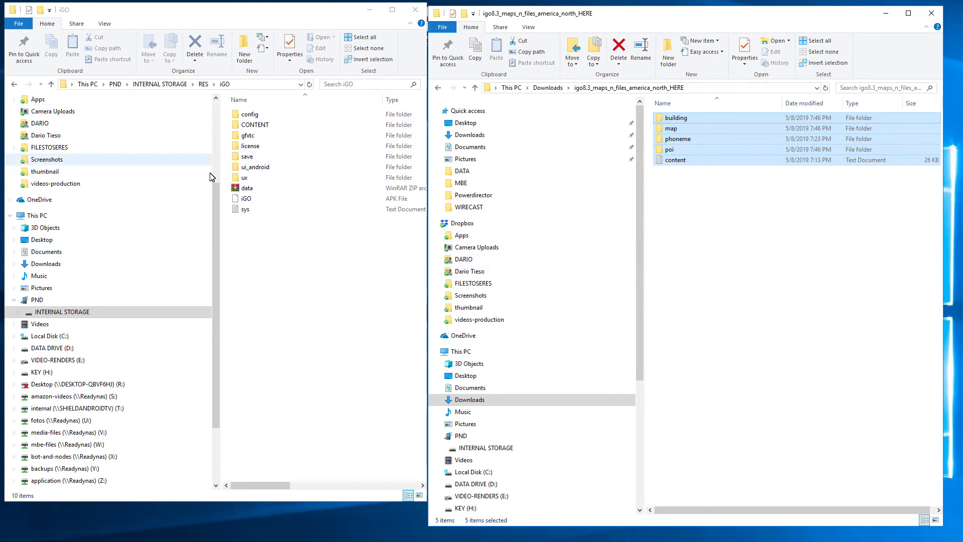
Open the igo8.3_maps_n_files_america_north_TomTom folder and inspect the files inside its map subfolder
{"action": "left_click", "coordinate": [742, 258]}
{"action": "left_click", "coordinate": [548, 87]}
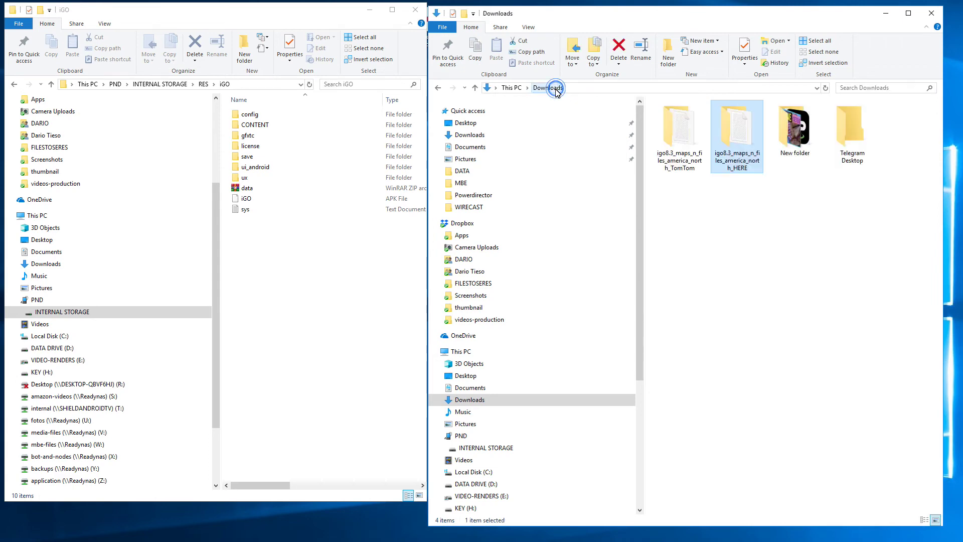
{"action": "double_click", "coordinate": [674, 133]}
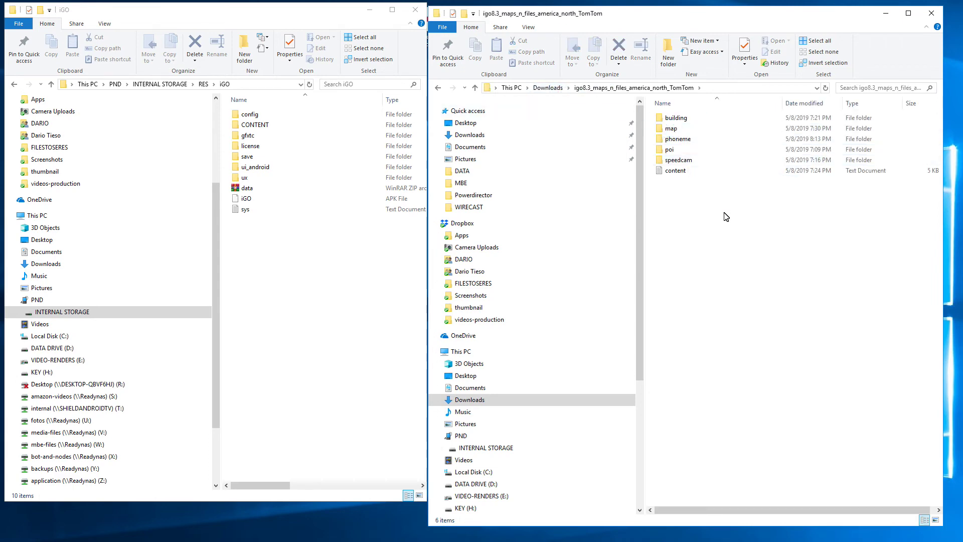
{"action": "left_click", "coordinate": [672, 132]}
{"action": "double_click", "coordinate": [672, 131]}
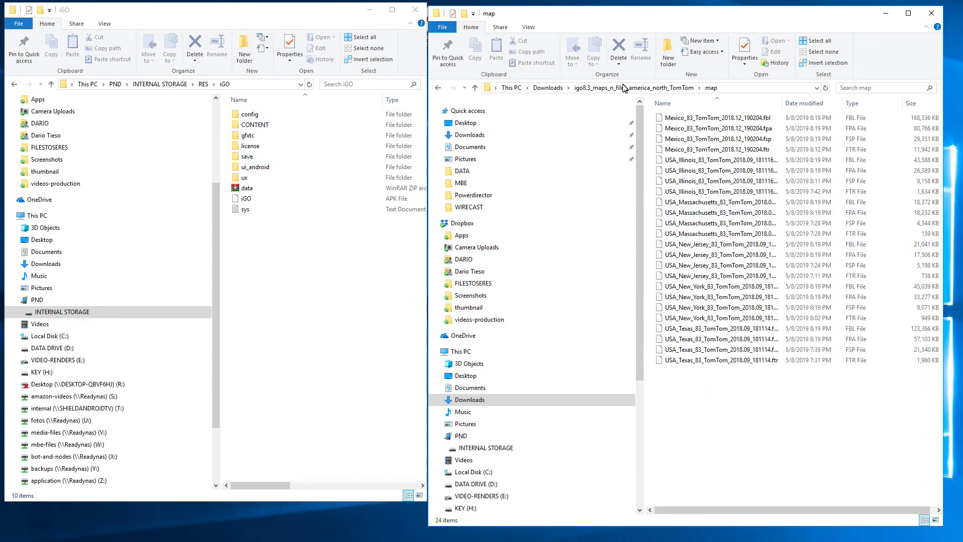
{"action": "left_click", "coordinate": [673, 88]}
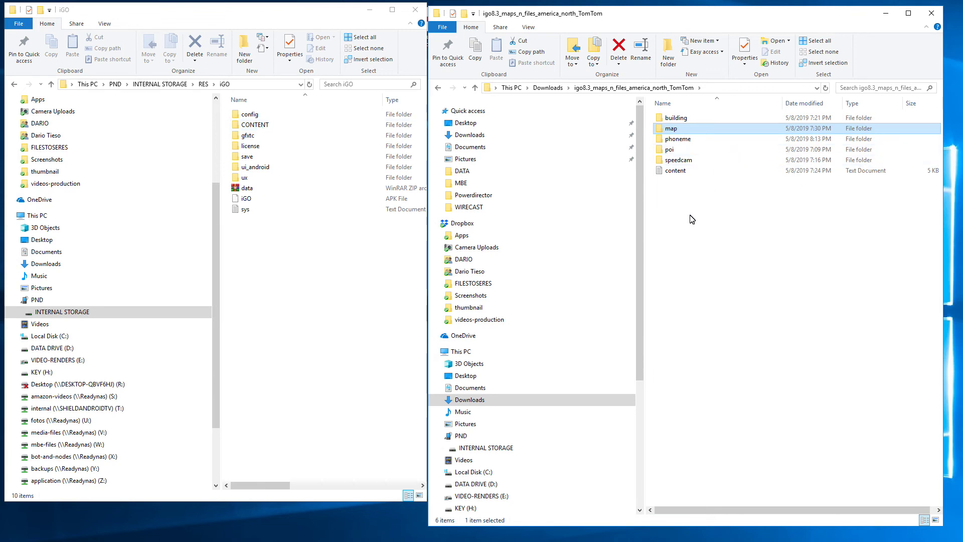
Drag all six TomTom items onto the device's CONTENT folder and merge every conflicting folder
{"action": "left_click_drag", "start_coordinate": [693, 219], "coordinate": [687, 115]}
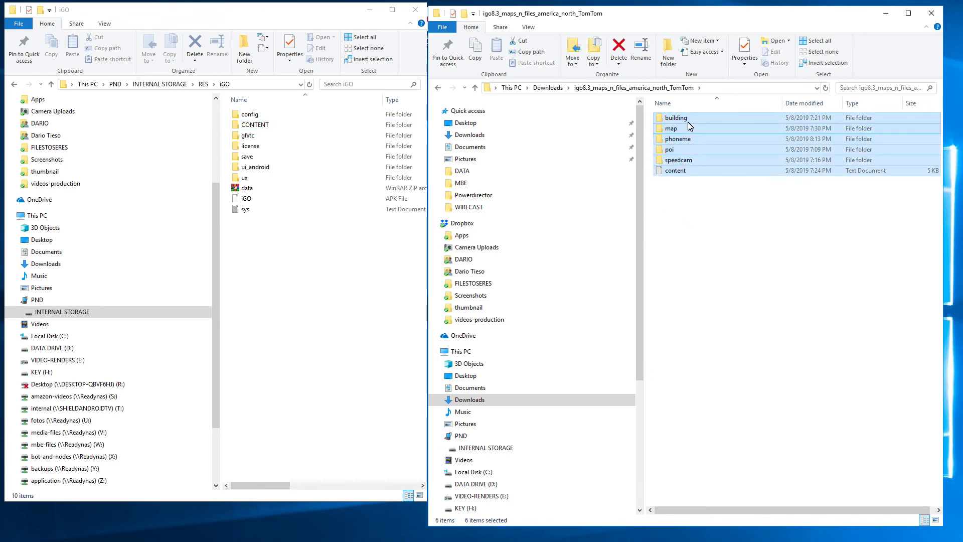
{"action": "left_click", "coordinate": [697, 187]}
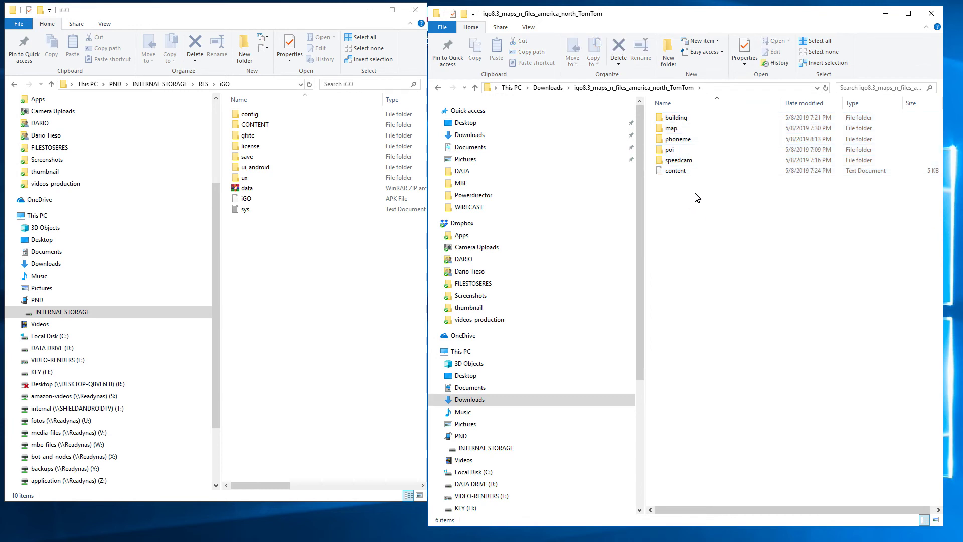
{"action": "left_click_drag", "start_coordinate": [697, 197], "coordinate": [257, 125]}
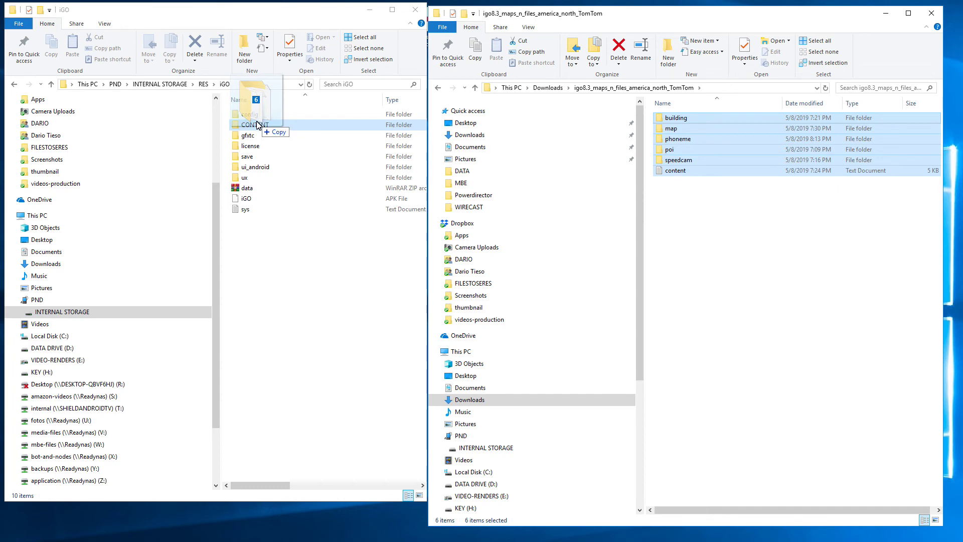
{"action": "left_click_drag", "start_coordinate": [256, 125], "coordinate": [257, 125]}
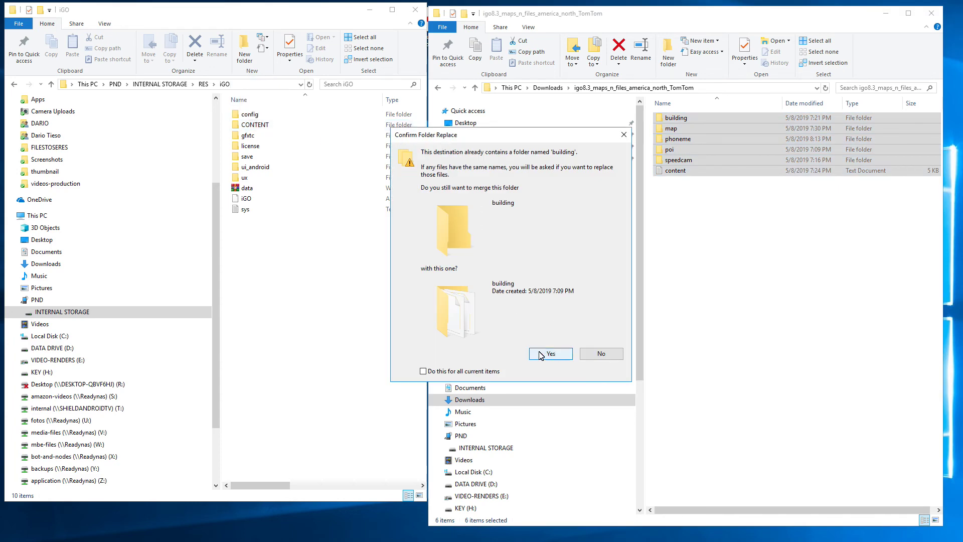
{"action": "left_click", "coordinate": [423, 371]}
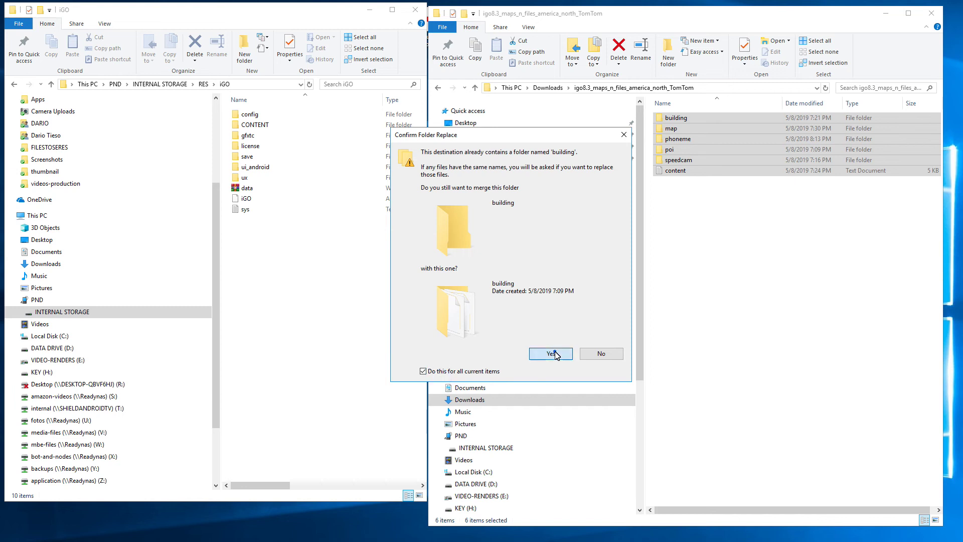
{"action": "left_click", "coordinate": [551, 353]}
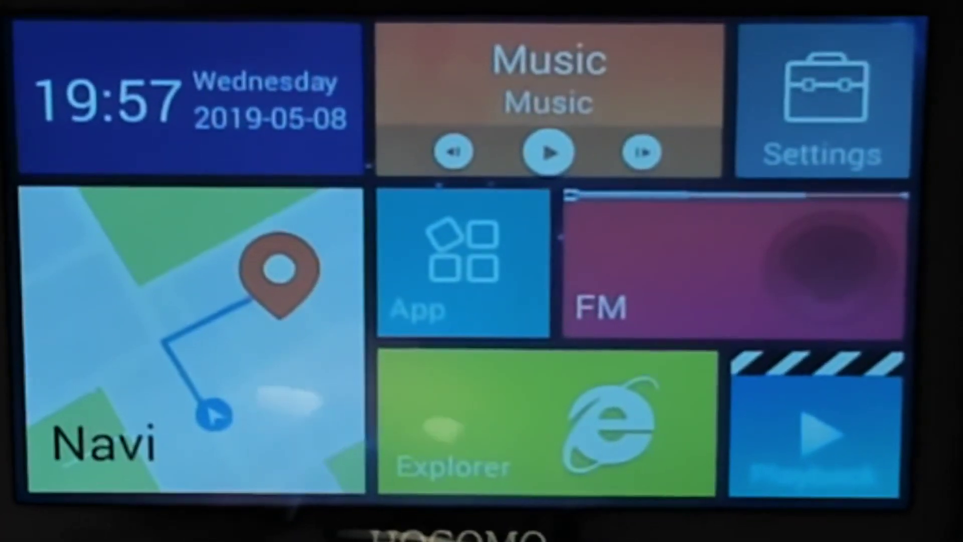
Leave the Help screen, return to iGO's main navigation menu and open the More options list
{"action": "left_click_drag", "start_coordinate": [204, 497], "coordinate": [204, 391]}
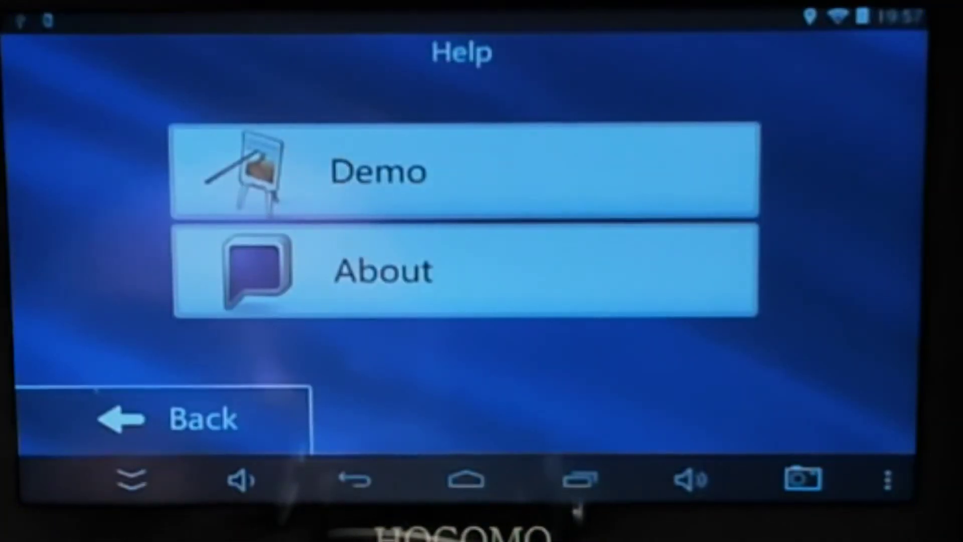
{"action": "left_click", "coordinate": [150, 449]}
{"action": "left_click", "coordinate": [236, 417]}
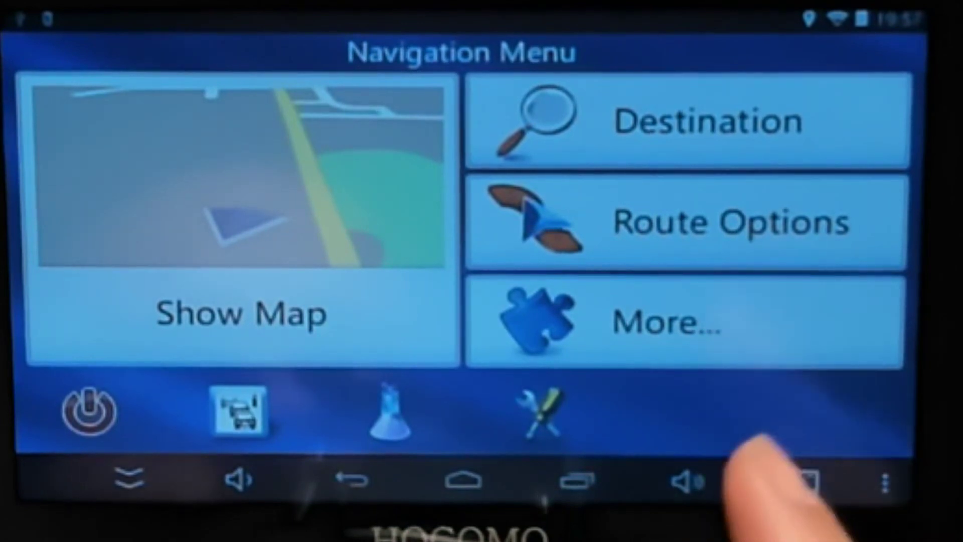
{"action": "left_click", "coordinate": [738, 325]}
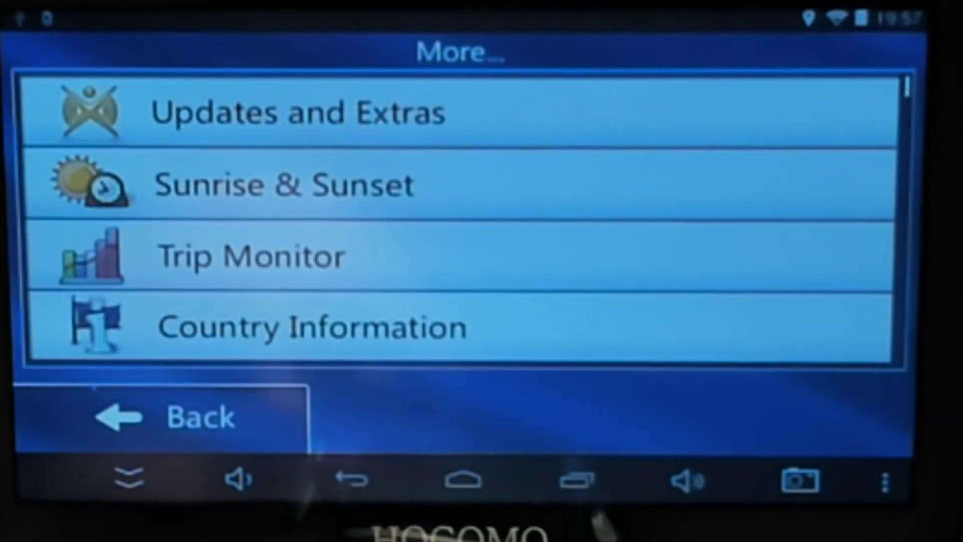
{"action": "left_click_drag", "start_coordinate": [483, 340], "coordinate": [580, 125]}
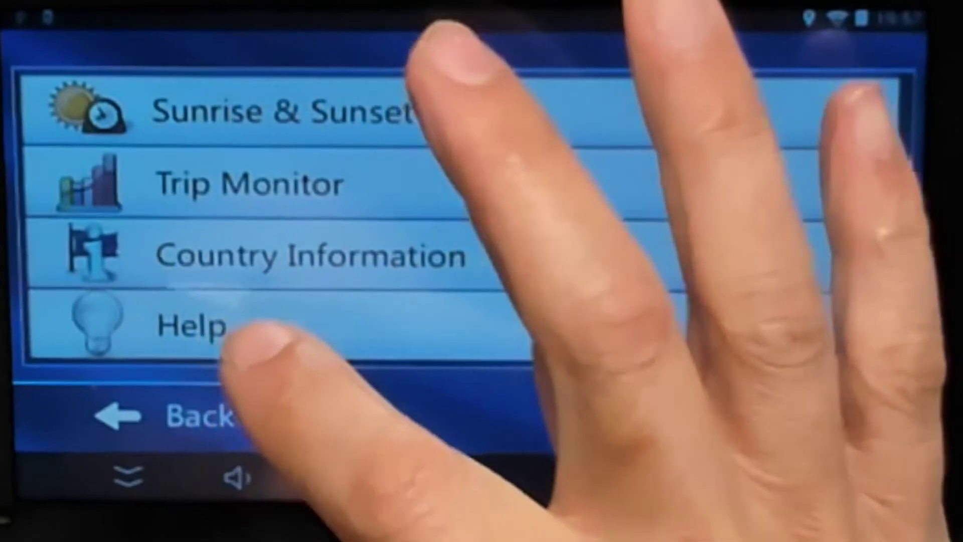
Go through Help, About and Content to reach the installed Maps list
{"action": "left_click", "coordinate": [241, 342]}
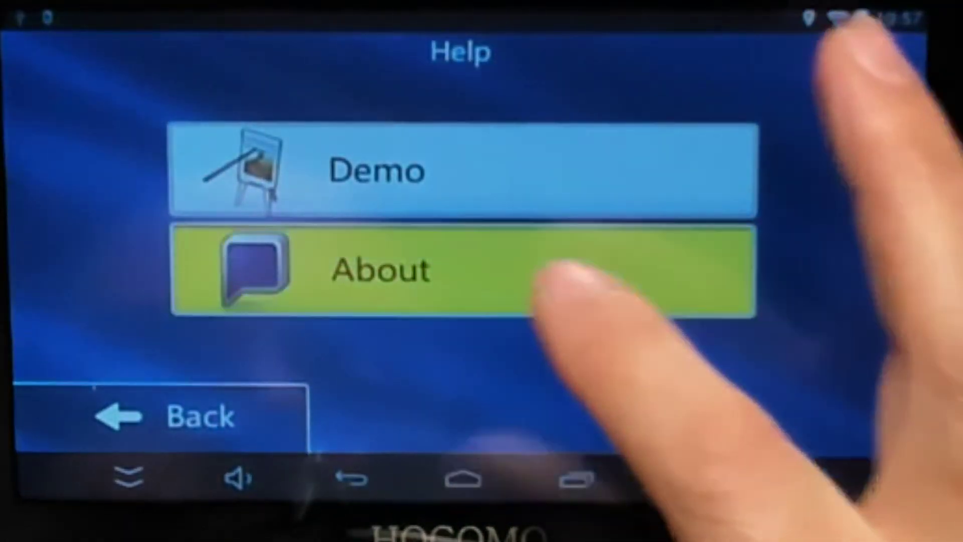
{"action": "left_click", "coordinate": [561, 278]}
{"action": "left_click", "coordinate": [461, 417]}
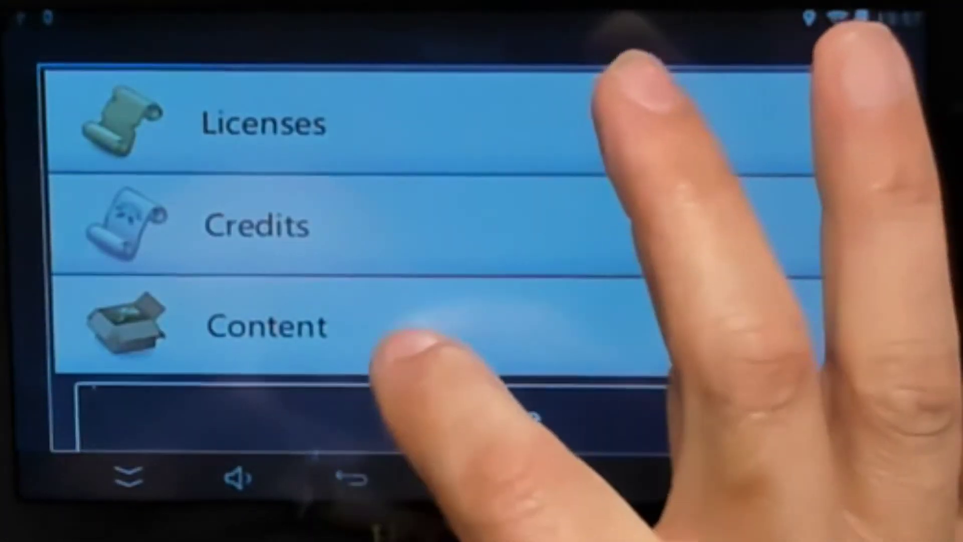
{"action": "left_click", "coordinate": [404, 343]}
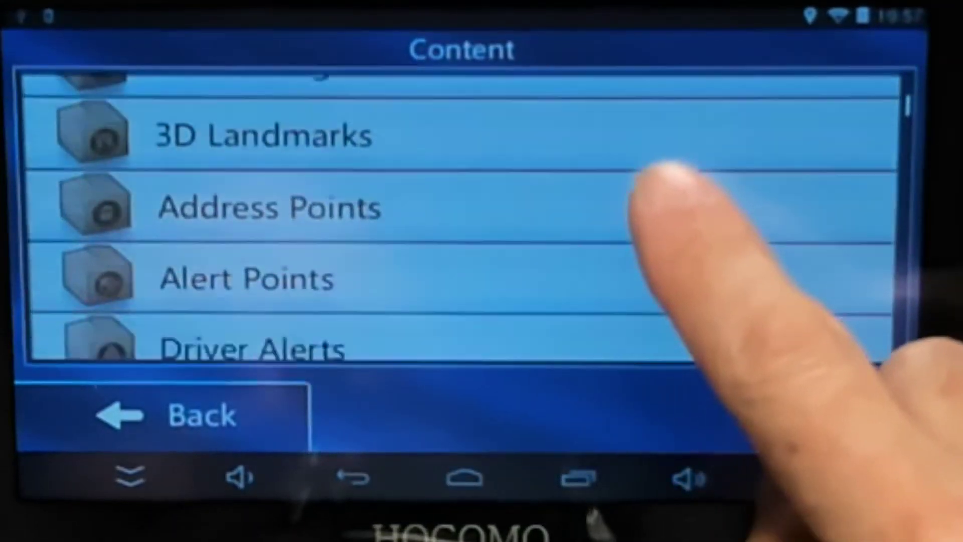
{"action": "left_click_drag", "start_coordinate": [652, 186], "coordinate": [674, 131]}
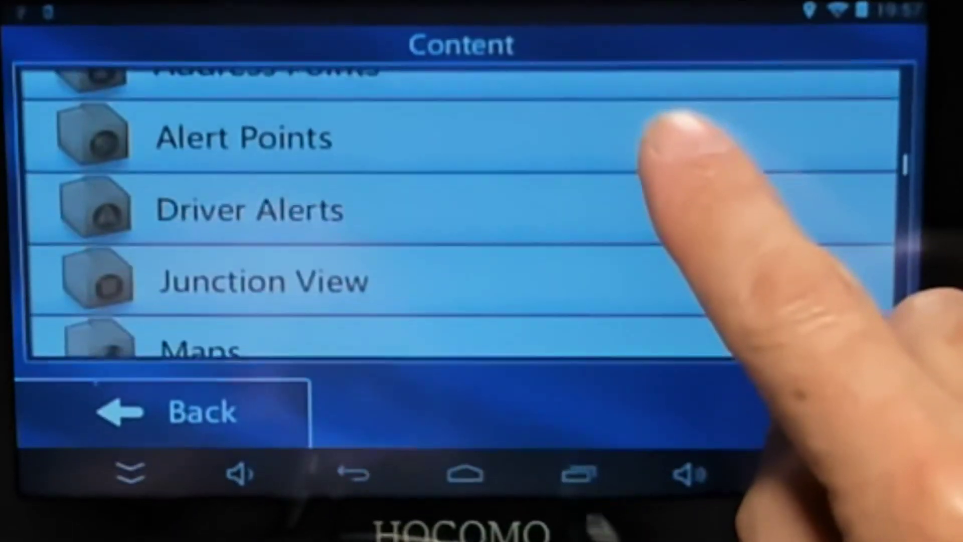
{"action": "left_click_drag", "start_coordinate": [581, 321], "coordinate": [618, 133]}
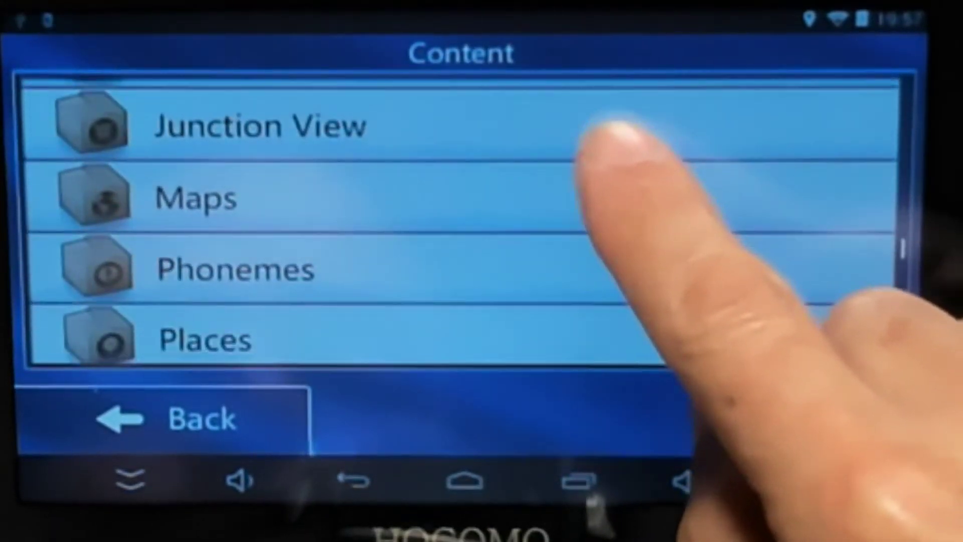
{"action": "left_click", "coordinate": [257, 189]}
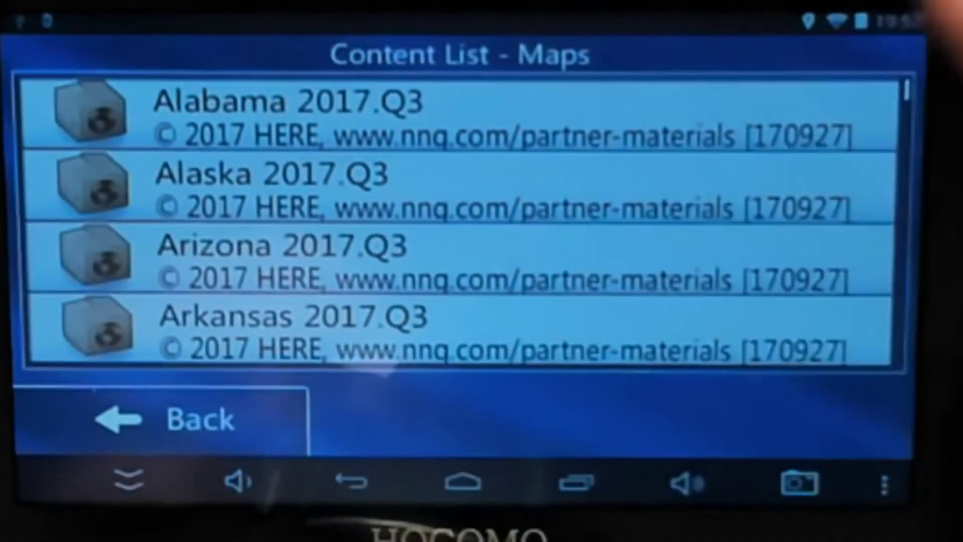
{"action": "left_click", "coordinate": [647, 329]}
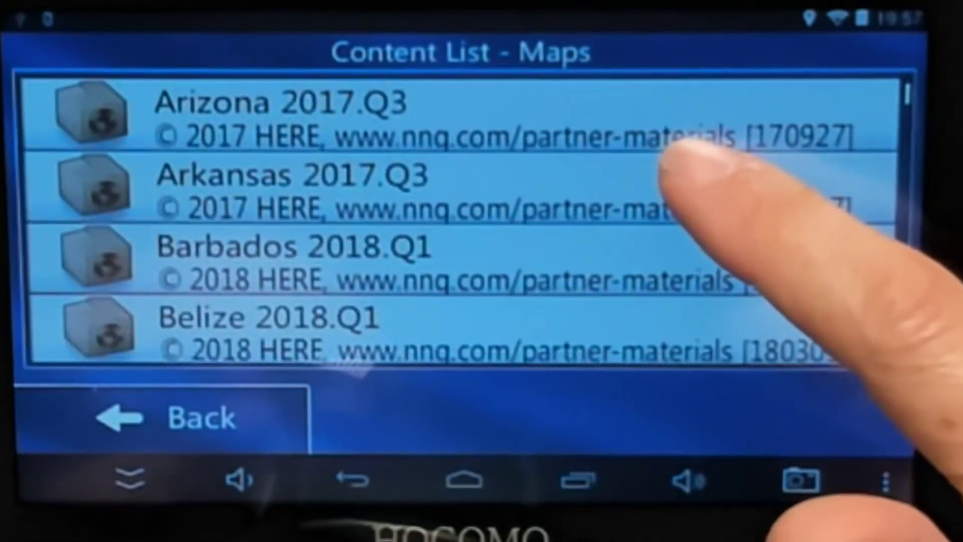
{"action": "left_click_drag", "start_coordinate": [670, 151], "coordinate": [806, 161]}
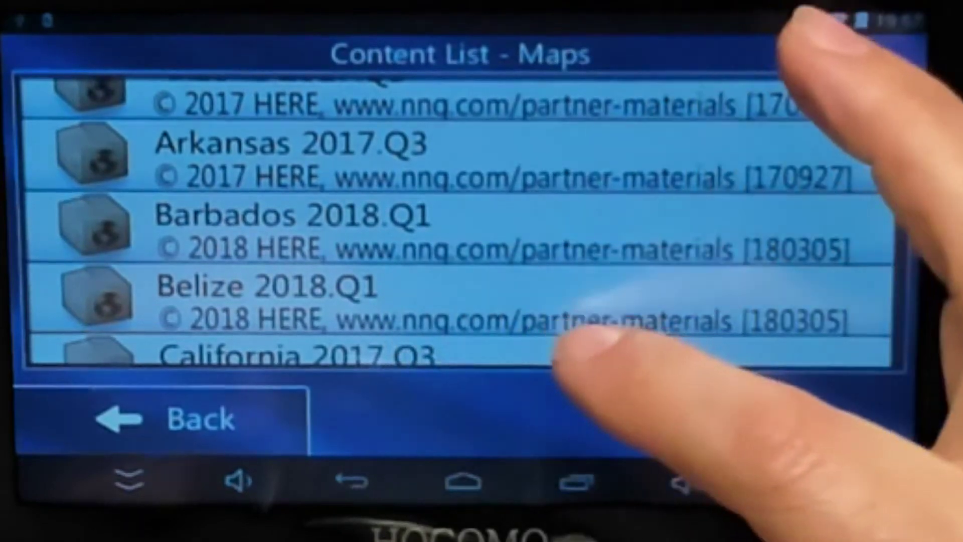
{"action": "left_click_drag", "start_coordinate": [563, 344], "coordinate": [709, 119]}
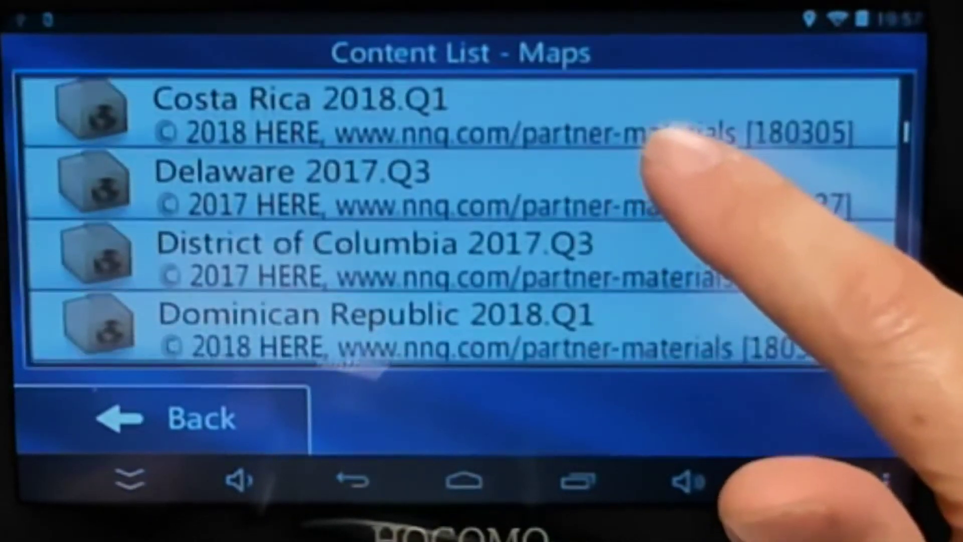
{"action": "left_click_drag", "start_coordinate": [657, 150], "coordinate": [712, 100]}
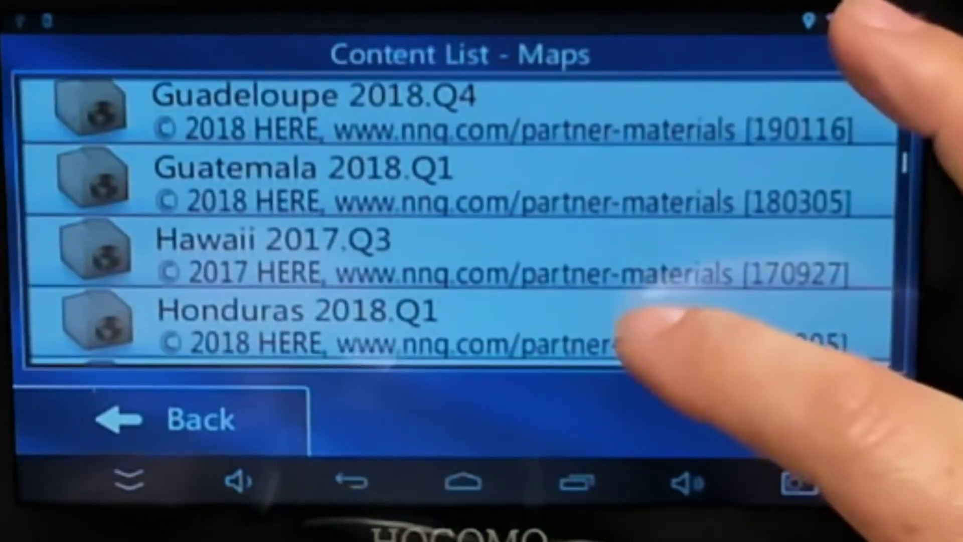
{"action": "left_click_drag", "start_coordinate": [627, 328], "coordinate": [640, 218]}
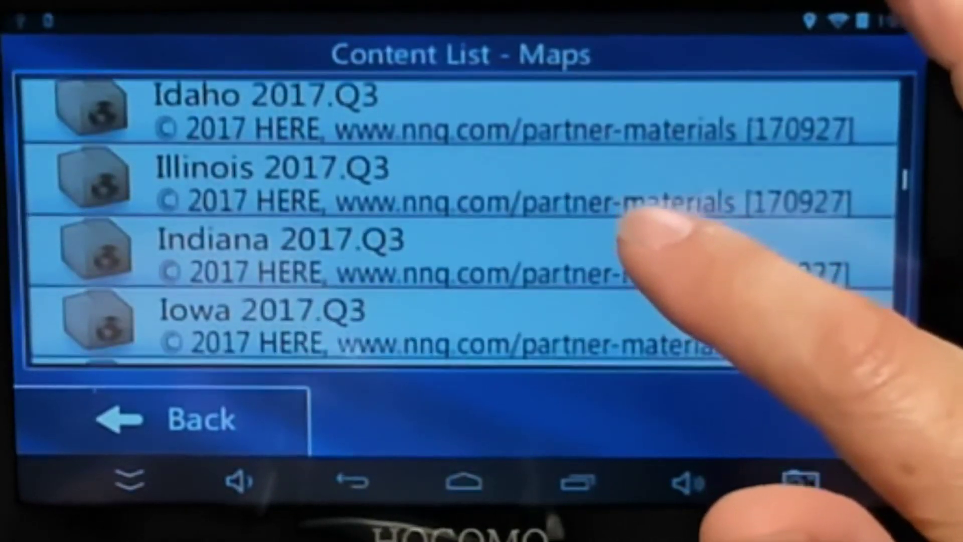
{"action": "left_click_drag", "start_coordinate": [634, 216], "coordinate": [616, 300]}
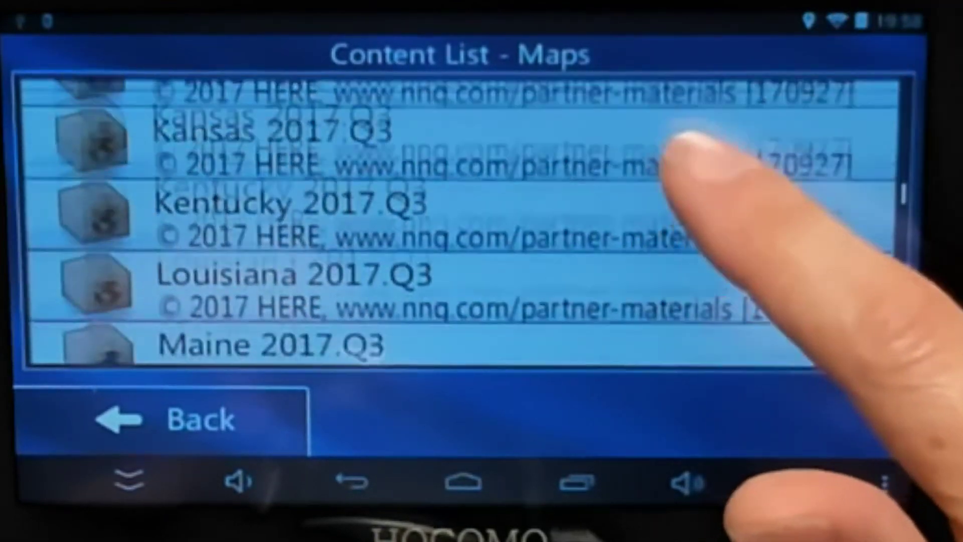
{"action": "left_click_drag", "start_coordinate": [652, 281], "coordinate": [752, 107]}
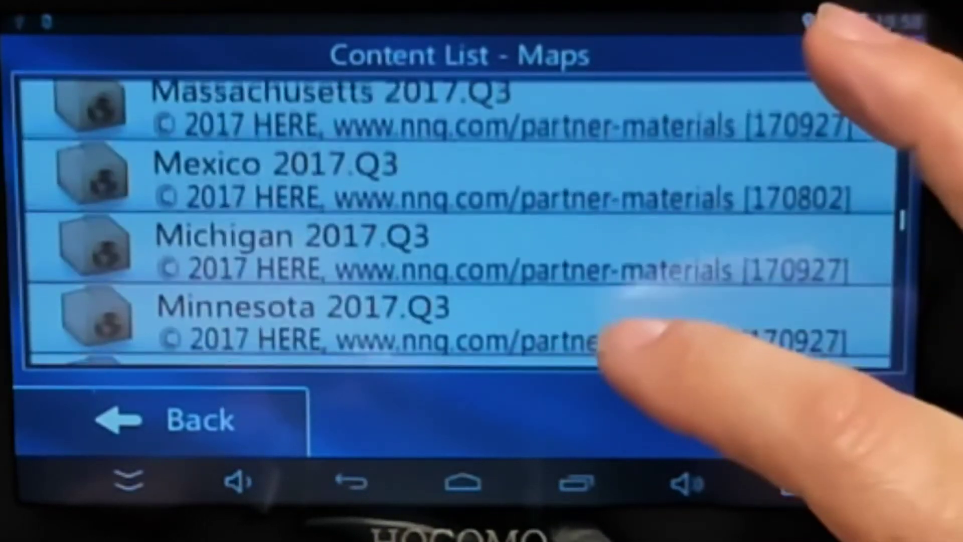
{"action": "left_click_drag", "start_coordinate": [623, 355], "coordinate": [703, 130]}
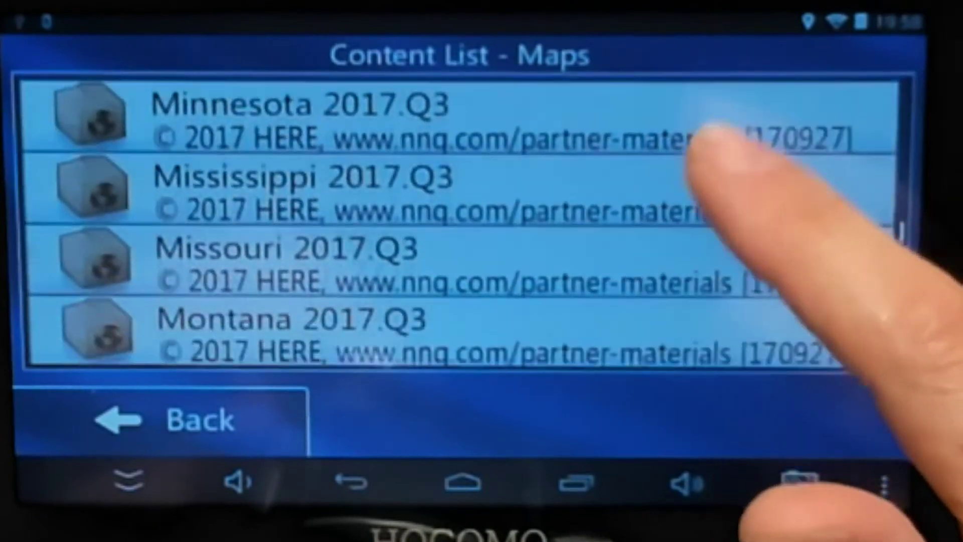
{"action": "left_click_drag", "start_coordinate": [623, 311], "coordinate": [666, 129]}
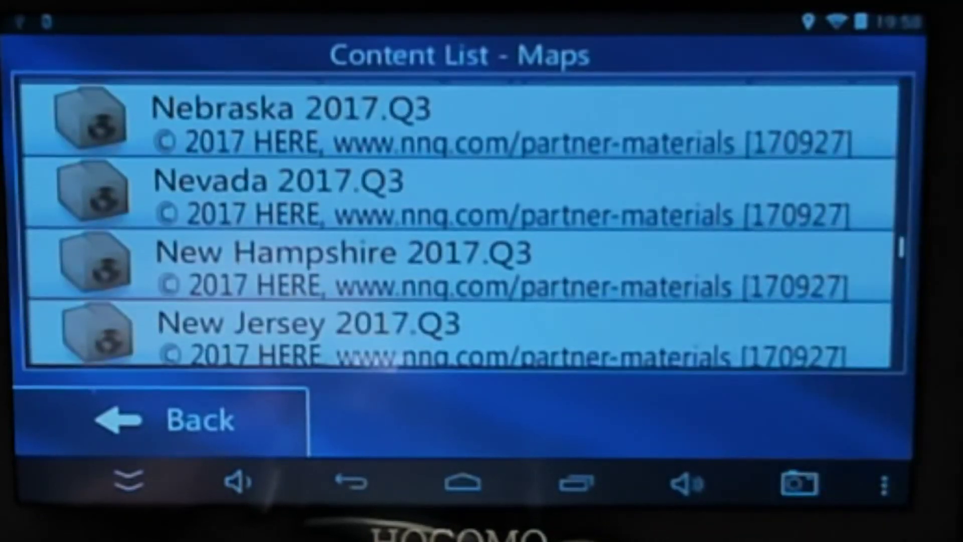
{"action": "left_click_drag", "start_coordinate": [624, 344], "coordinate": [871, 119]}
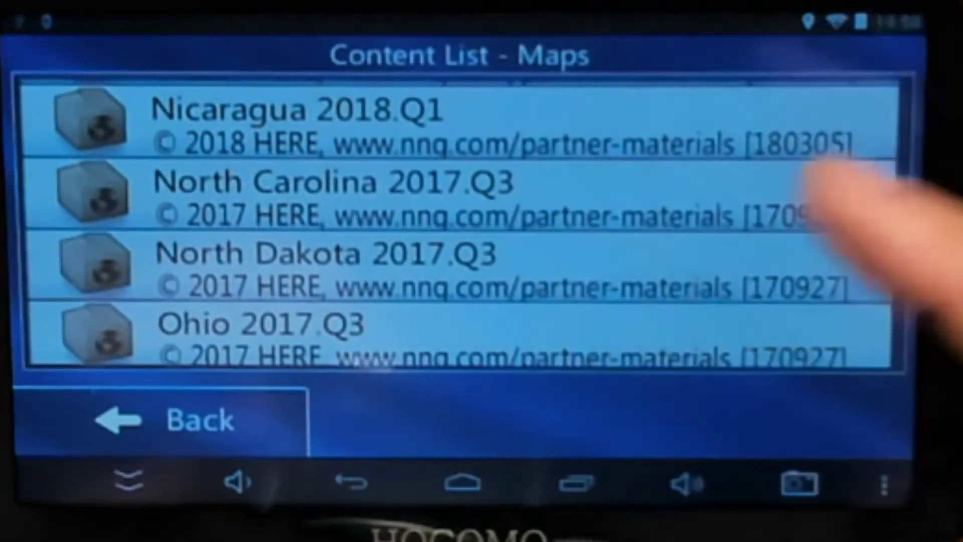